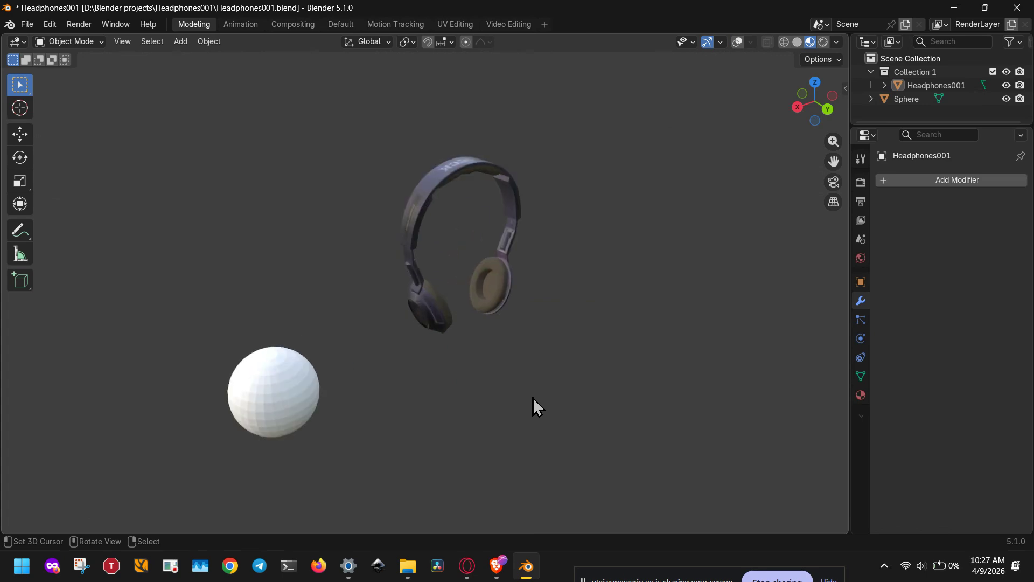
scroll(532, 397, up, 1)
Turn on the viewport overlays and place the 3D cursor at the world origin below the headphones.
middle_drag(532, 398, 528, 393)
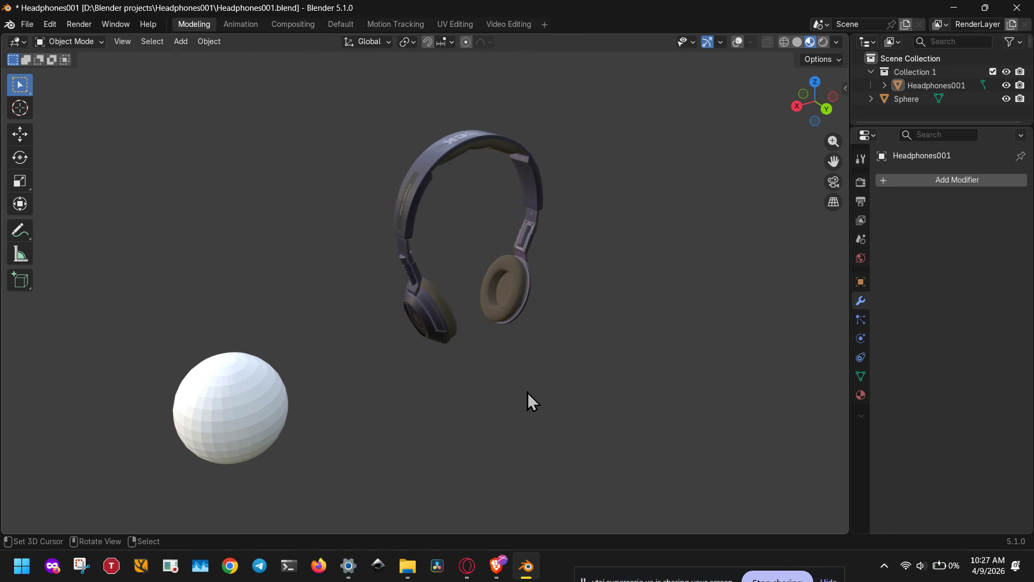
scroll(528, 393, down, 5)
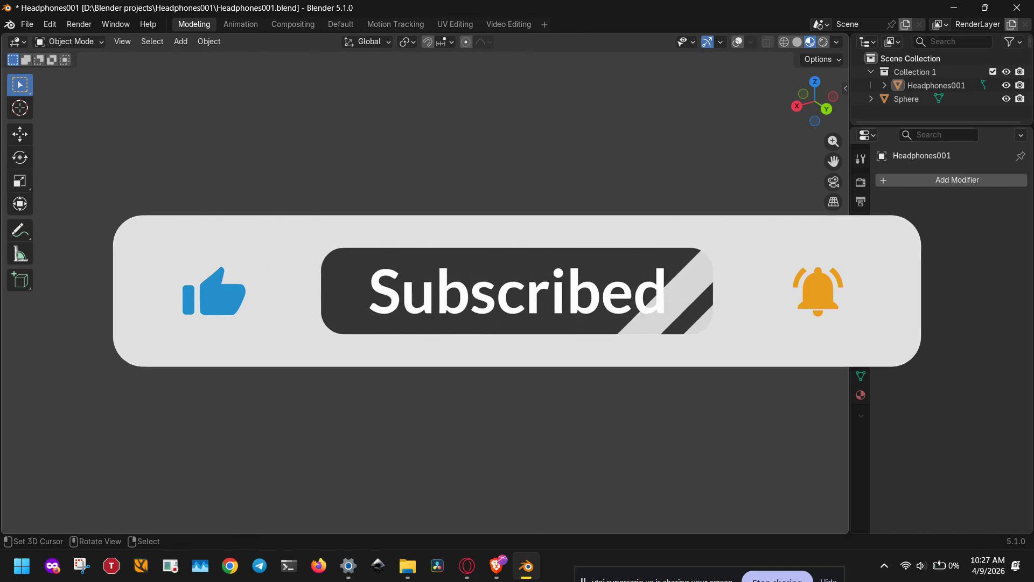
click(738, 42)
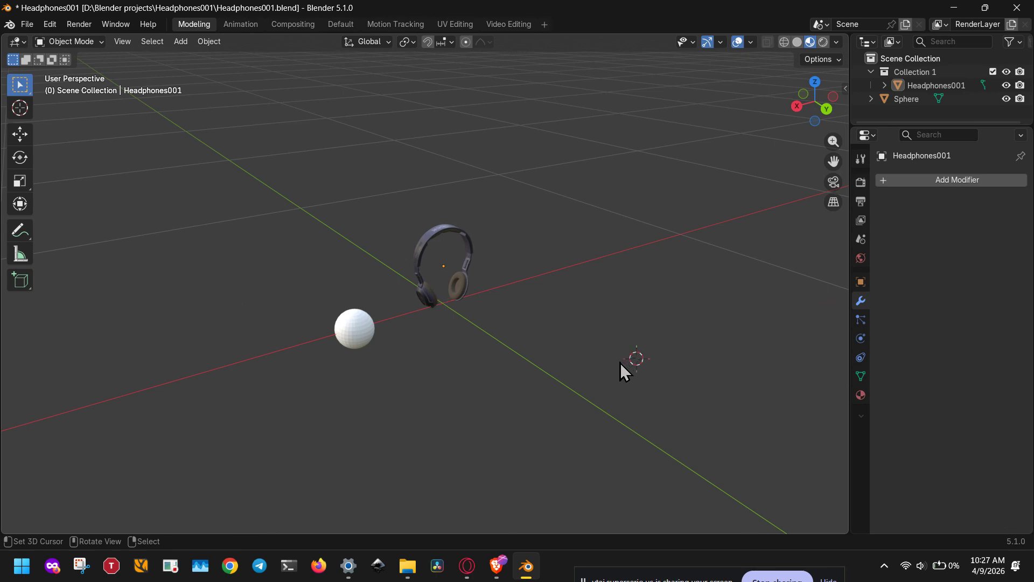
shift+right_click(441, 305)
Add a cylinder mesh at the 3D cursor and scale it uniformly by 0.1.
key(shift+a)
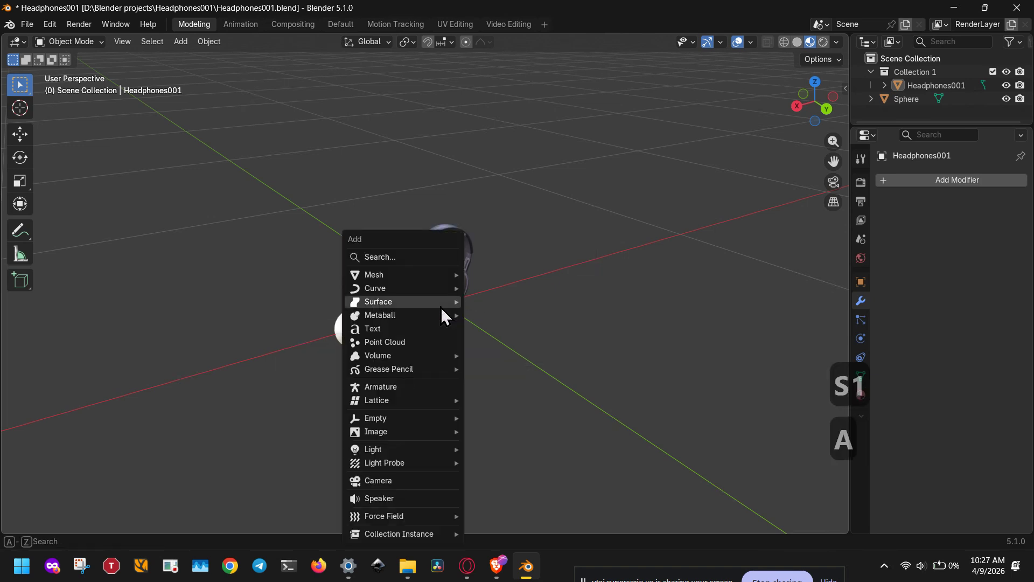
mouse_move(441, 275)
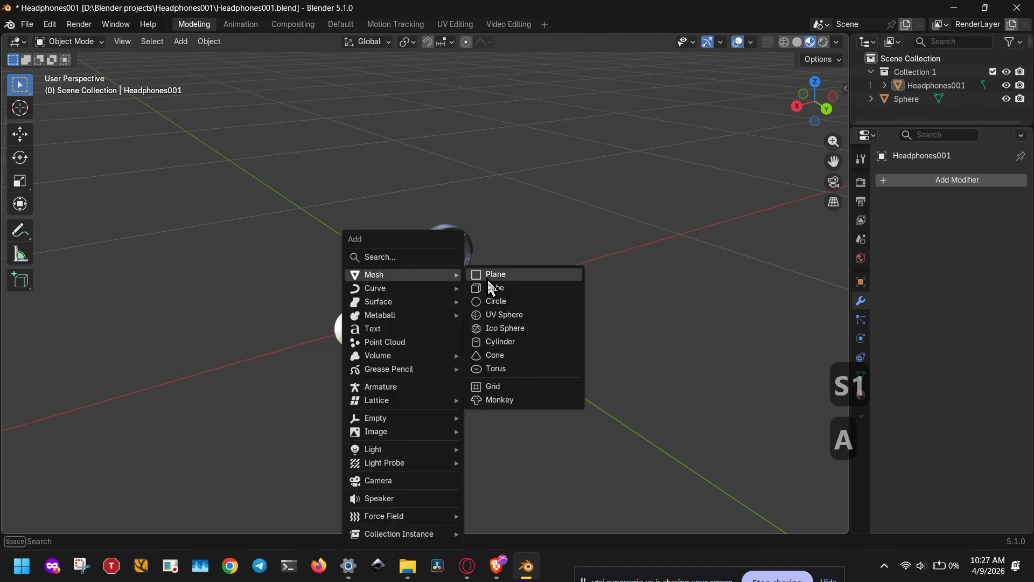
click(483, 342)
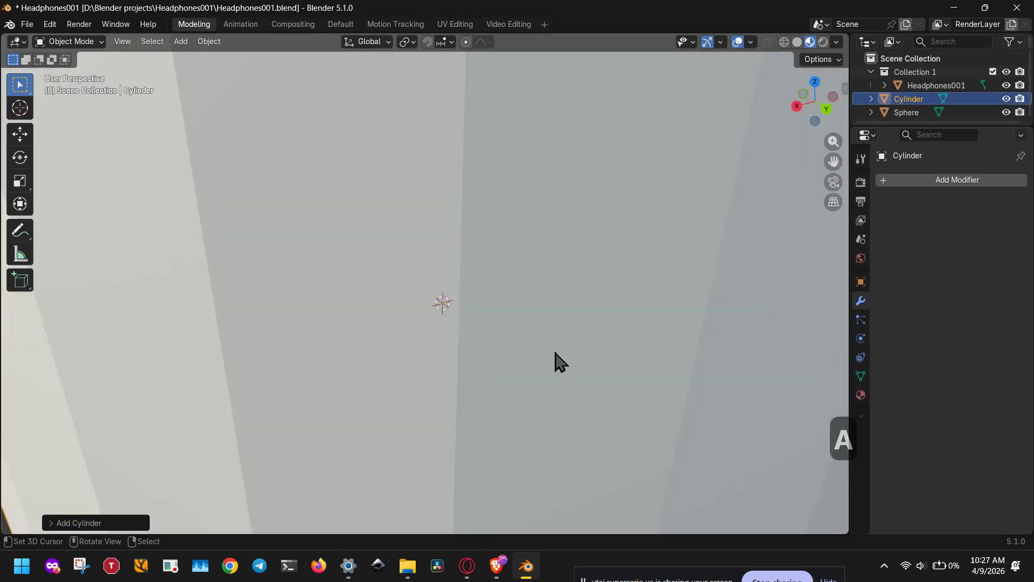
text(s.1)
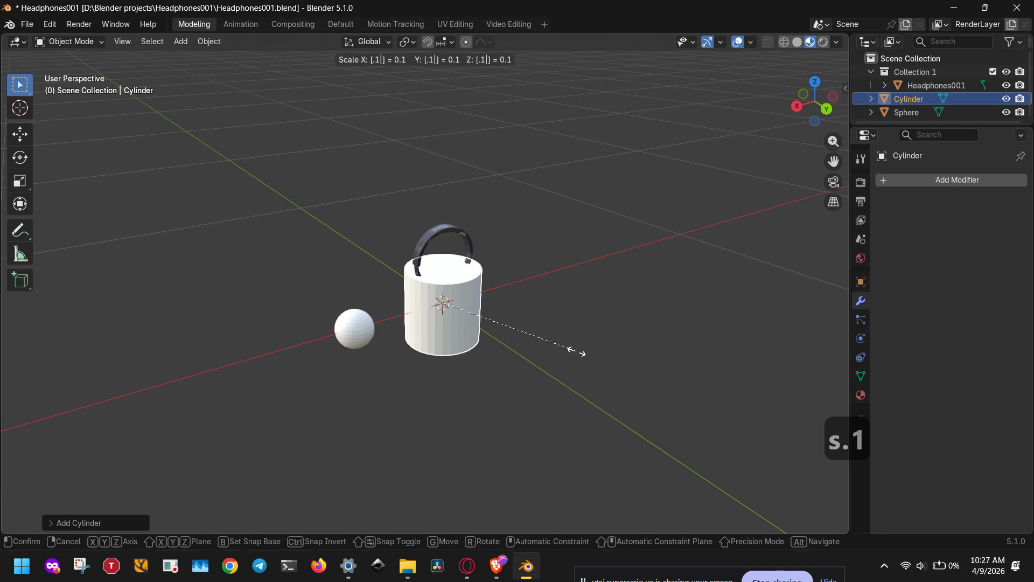
key(Return)
Move the cylinder along the X axis, clear of the headphones on the side opposite the sphere.
key(g)
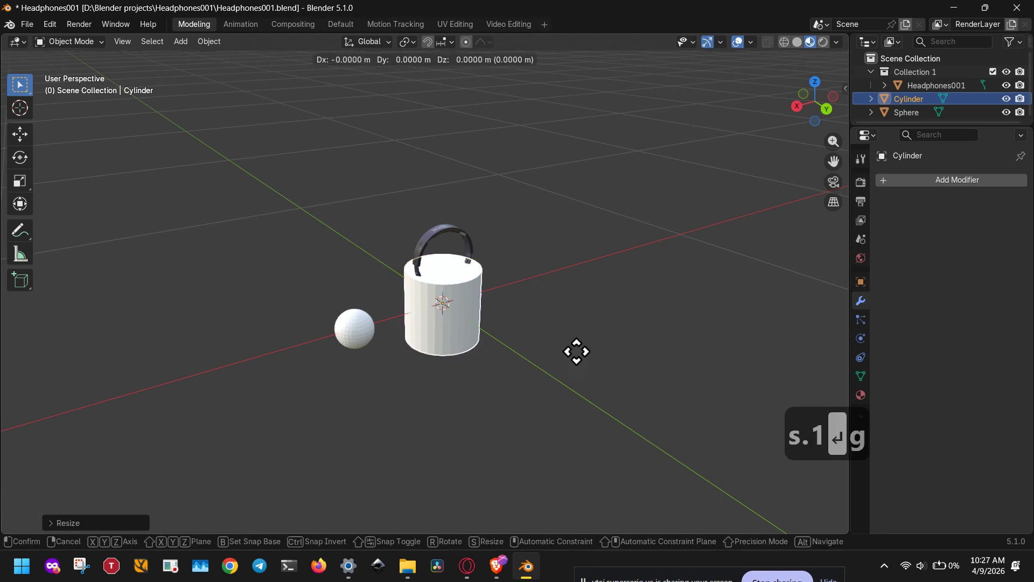
key(x)
click(713, 298)
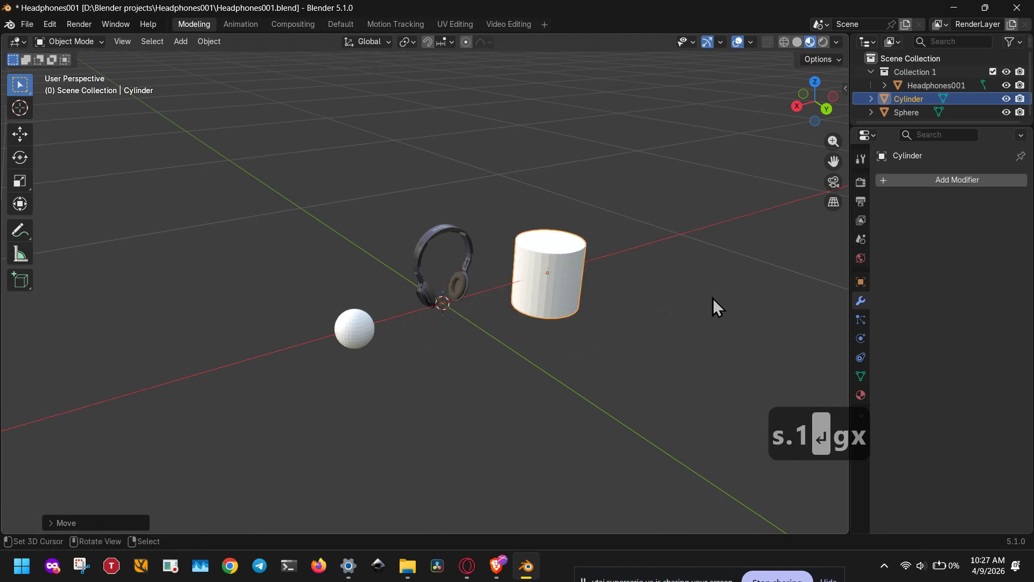
Add a Simple Deform modifier to the cylinder and set its mode to Bend.
click(909, 179)
click(901, 178)
click(788, 205)
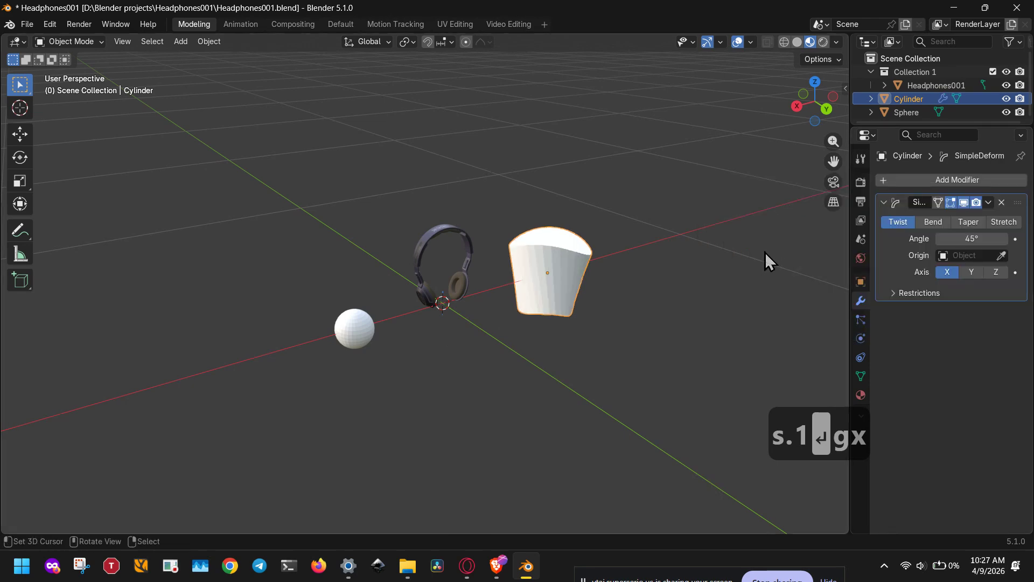
click(933, 222)
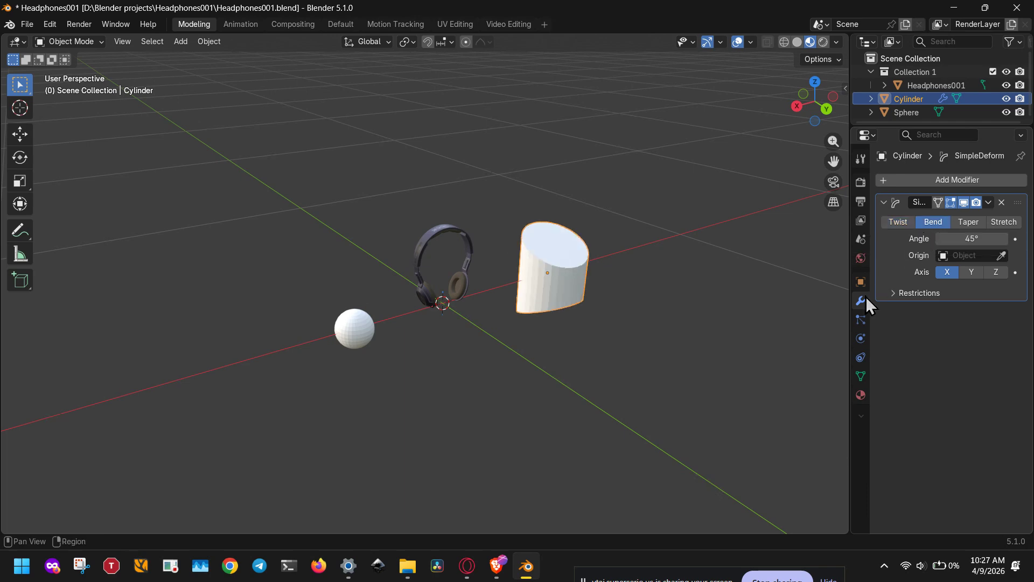
Stretch the cylinder along the Z axis by a factor of 5.
middle_drag(657, 330, 594, 334)
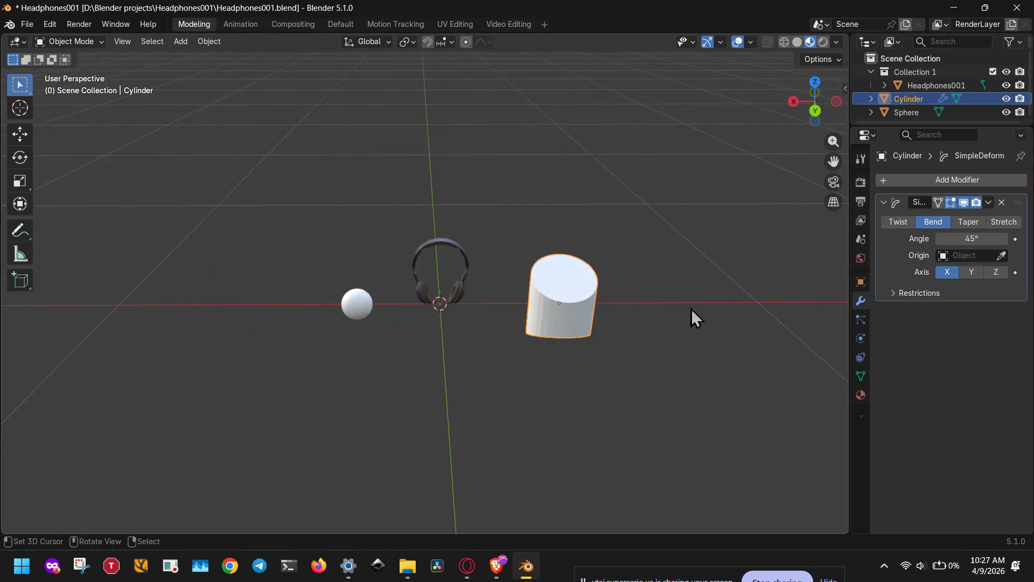
key(s)
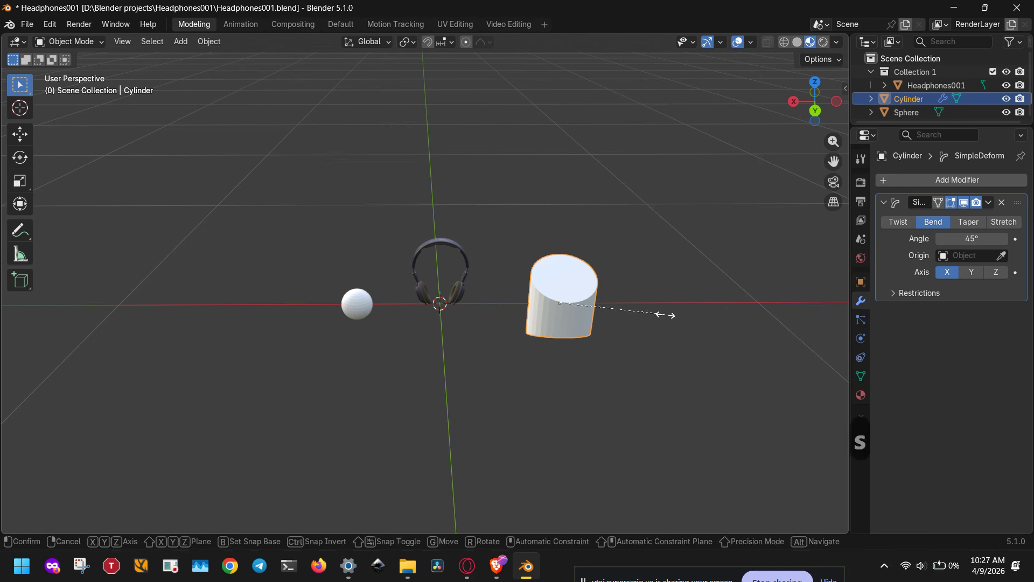
key(z)
key(2)
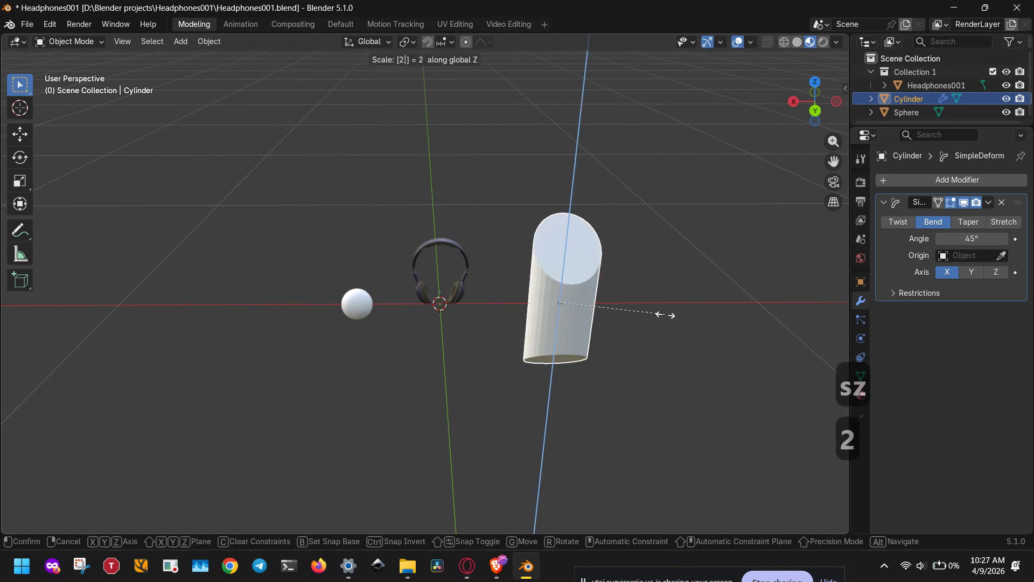
key(BackSpace)
key(5)
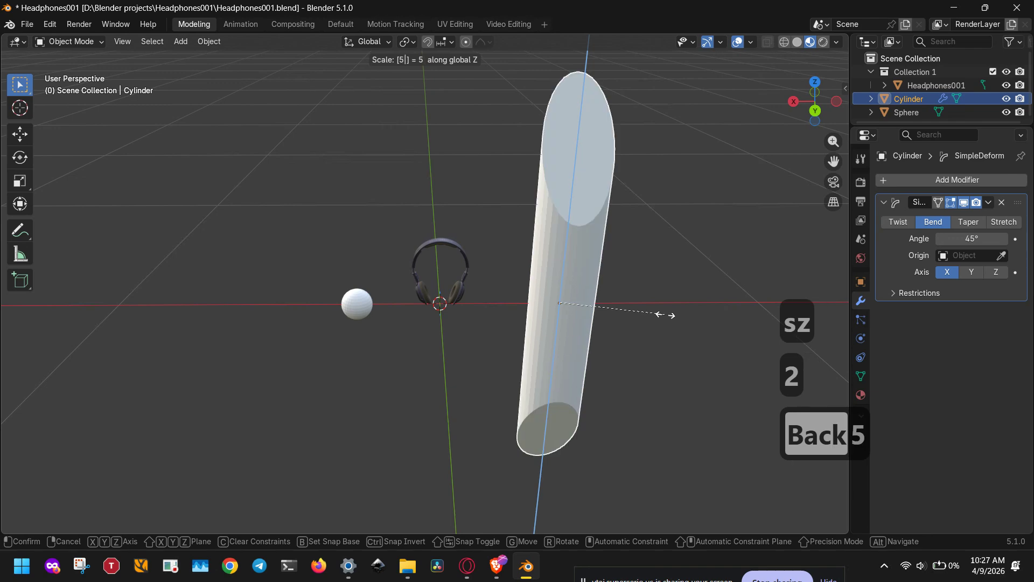
key(Return)
middle_drag(635, 328, 757, 314)
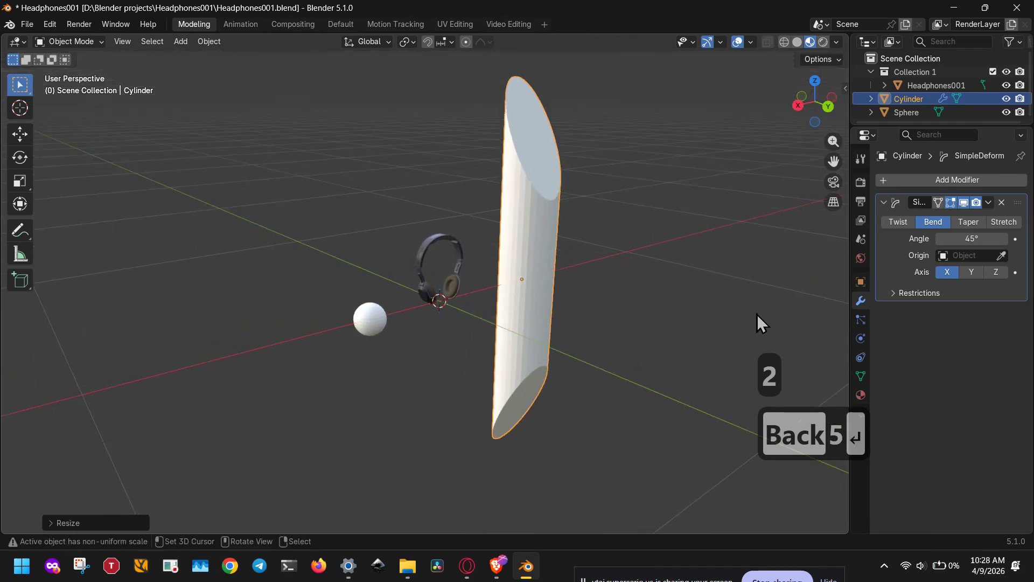
Try different bend angles on the cylinder around the X, Y and Z axes, ending at about -0.9° on Z.
mouse_move(964, 239)
mouse_down()
mouse_move(975, 239)
mouse_move(927, 238)
mouse_move(964, 238)
mouse_up()
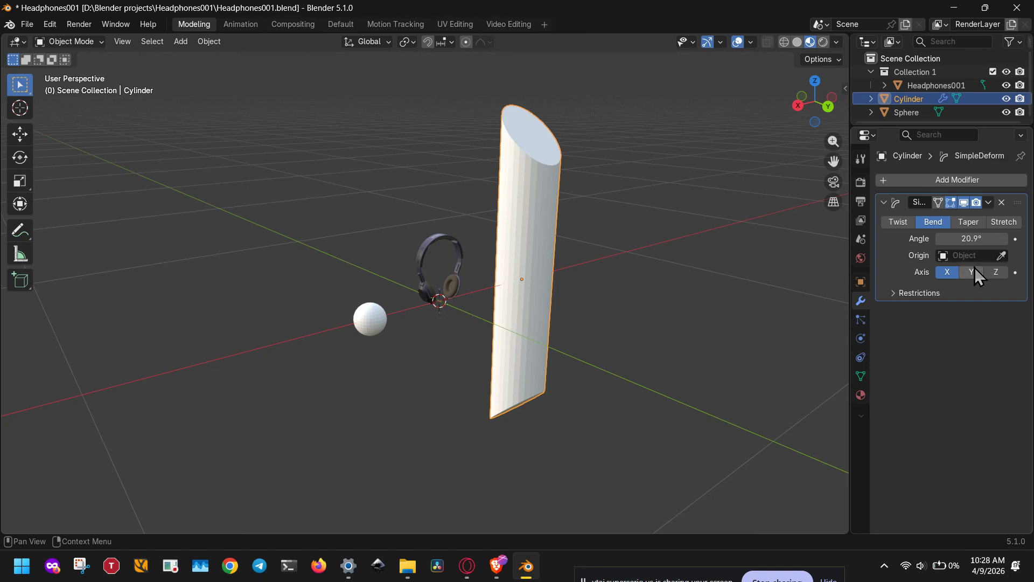
click(973, 270)
drag(964, 238, 1023, 238)
click(996, 272)
middle_drag(154, 286, 314, 395)
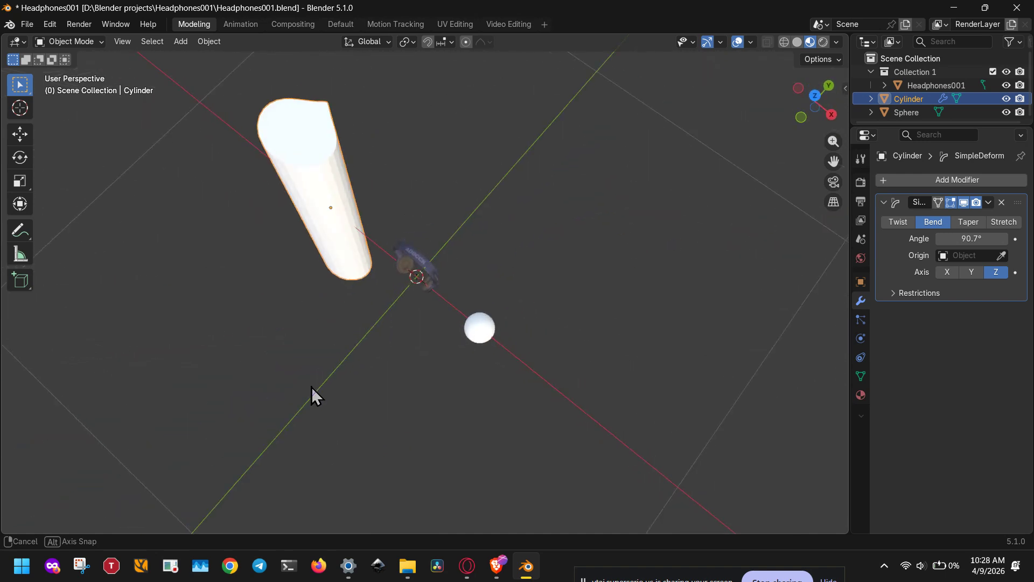
mouse_move(967, 241)
mouse_down()
mouse_move(993, 241)
mouse_move(893, 242)
mouse_move(969, 241)
mouse_up()
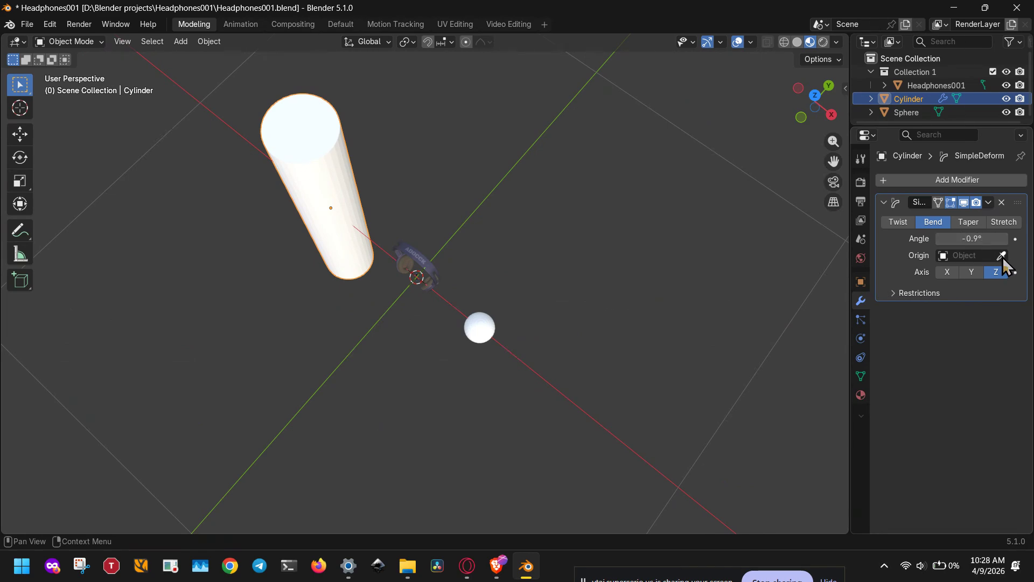
Add a Plain Axes empty at the world origin and scale it down to about 0.045.
middle_drag(787, 240, 515, 208)
key(shift+a)
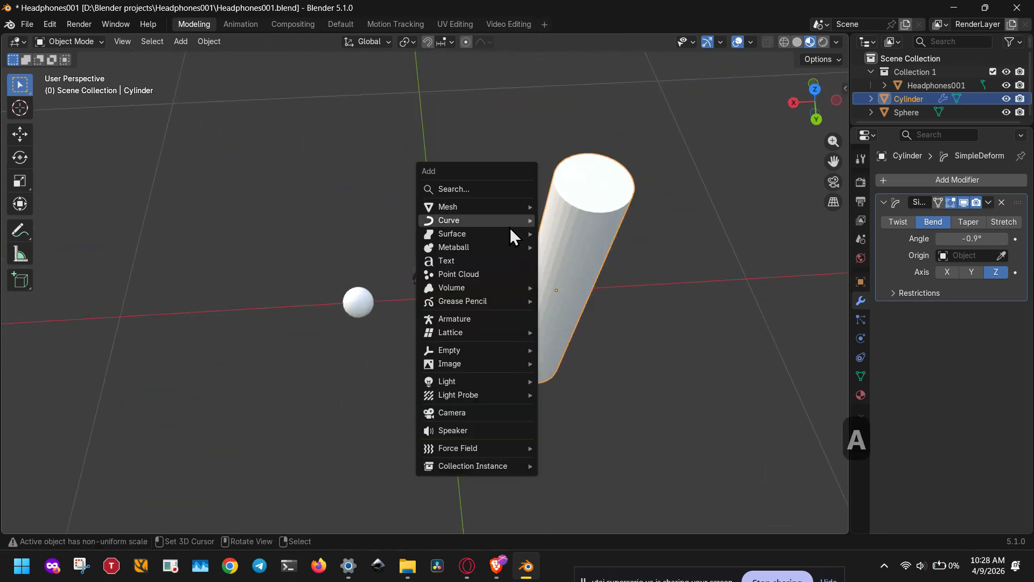
mouse_move(480, 349)
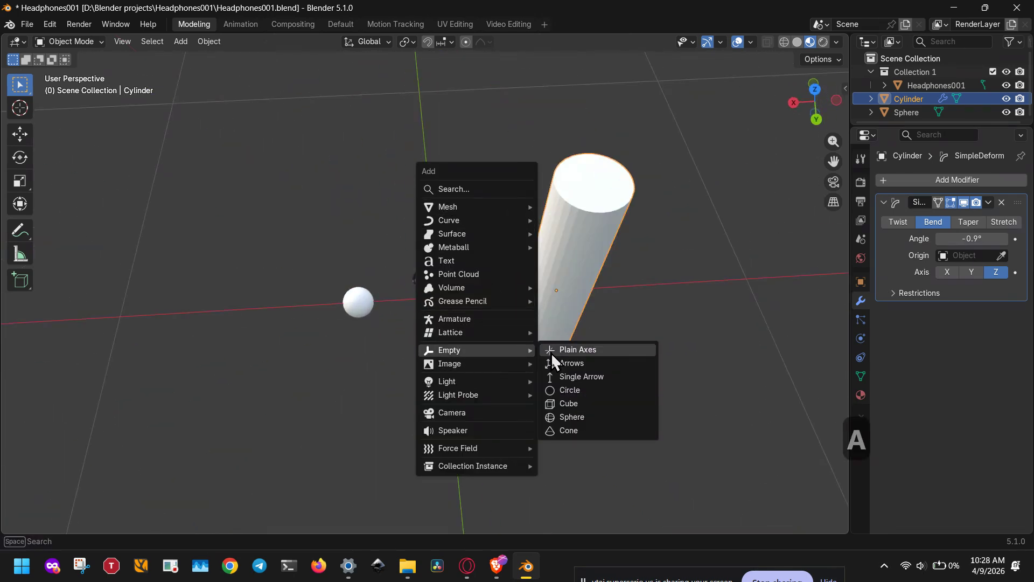
click(573, 354)
key(s)
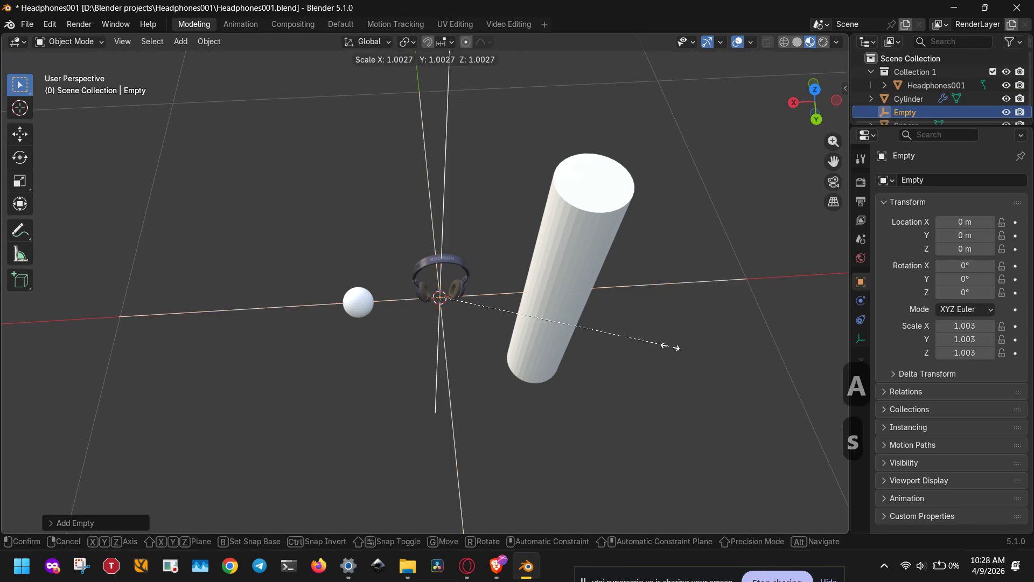
click(455, 308)
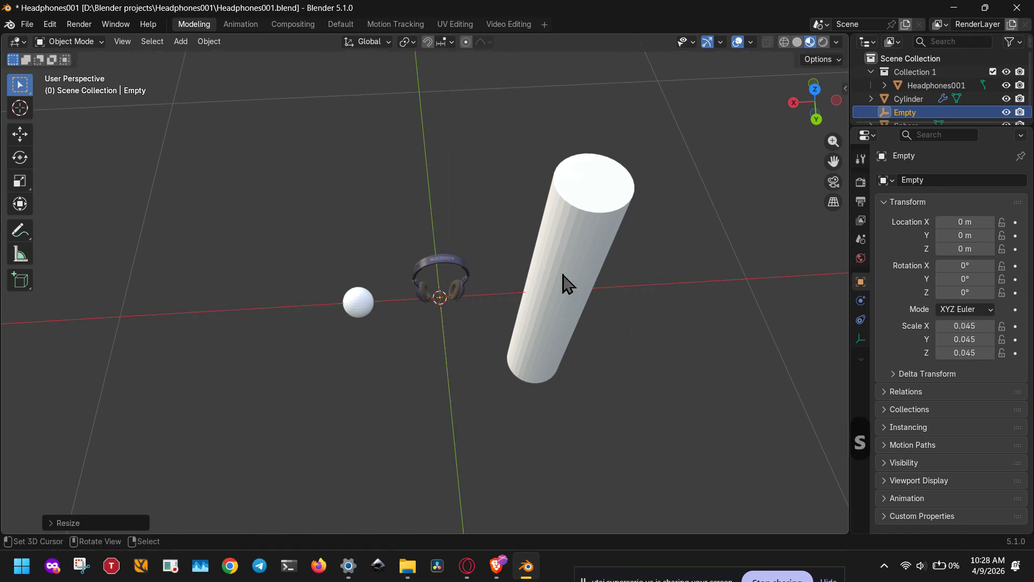
Set the empty as the origin object of the cylinder's Simple Deform modifier.
click(571, 247)
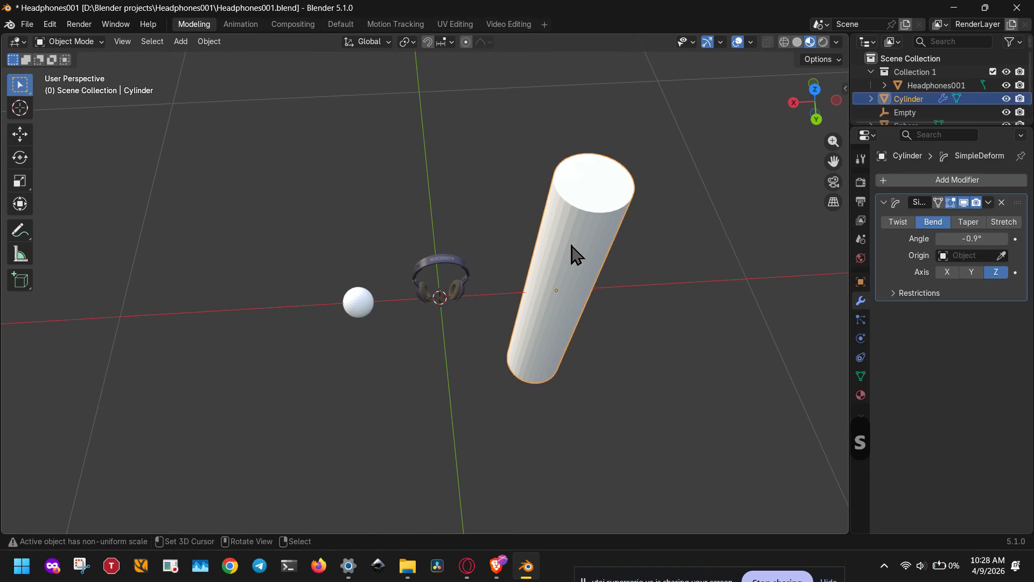
click(978, 254)
click(919, 280)
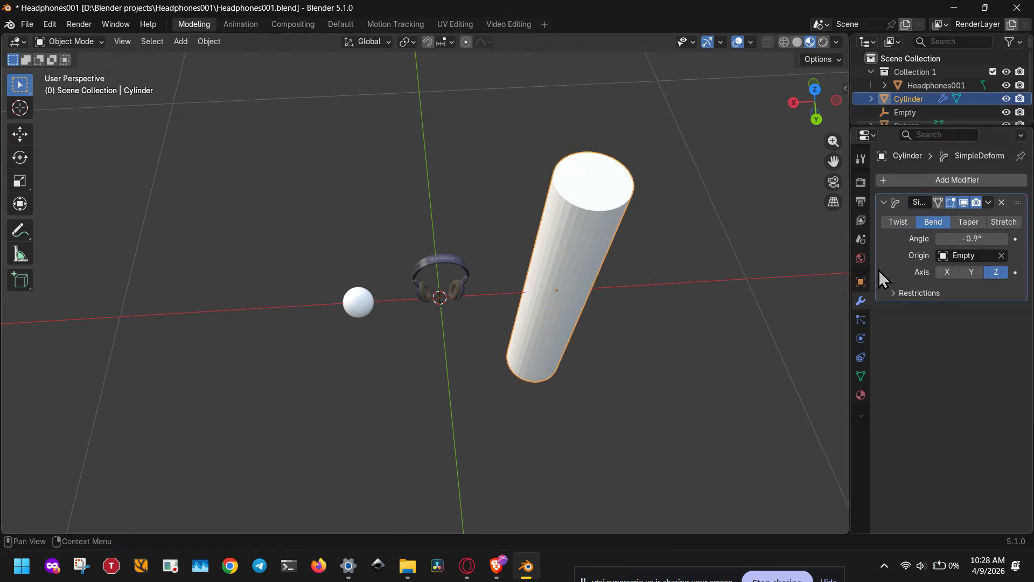
Test the cylinder's bend on the Z and X axes, then set it to about 4.5° around the Y axis.
middle_drag(777, 272, 781, 223)
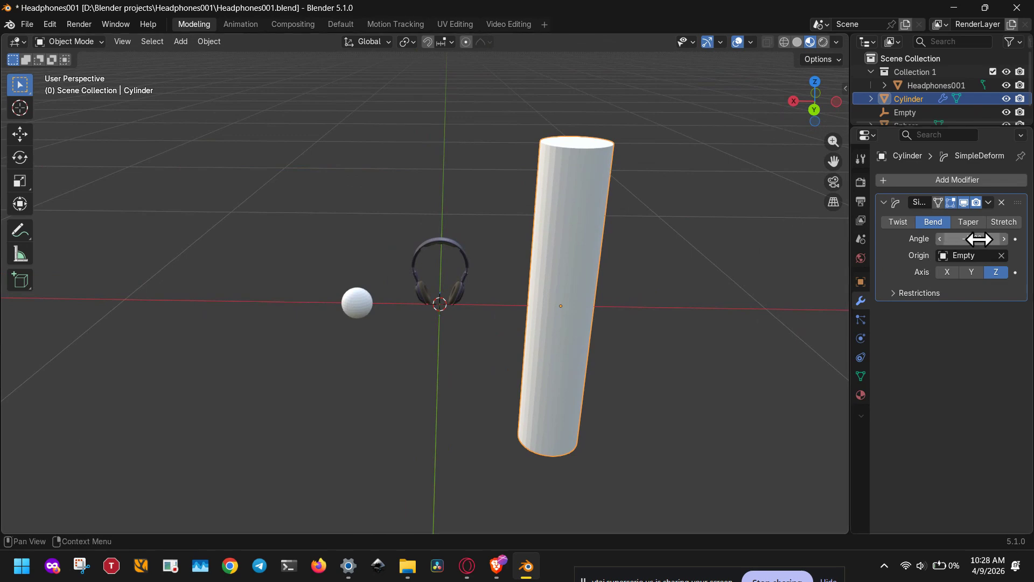
mouse_move(978, 238)
mouse_down()
mouse_move(880, 239)
mouse_move(971, 238)
mouse_up()
click(946, 273)
middle_drag(573, 254, 667, 240)
mouse_move(971, 238)
mouse_down()
mouse_move(937, 239)
mouse_move(969, 239)
mouse_up()
click(972, 272)
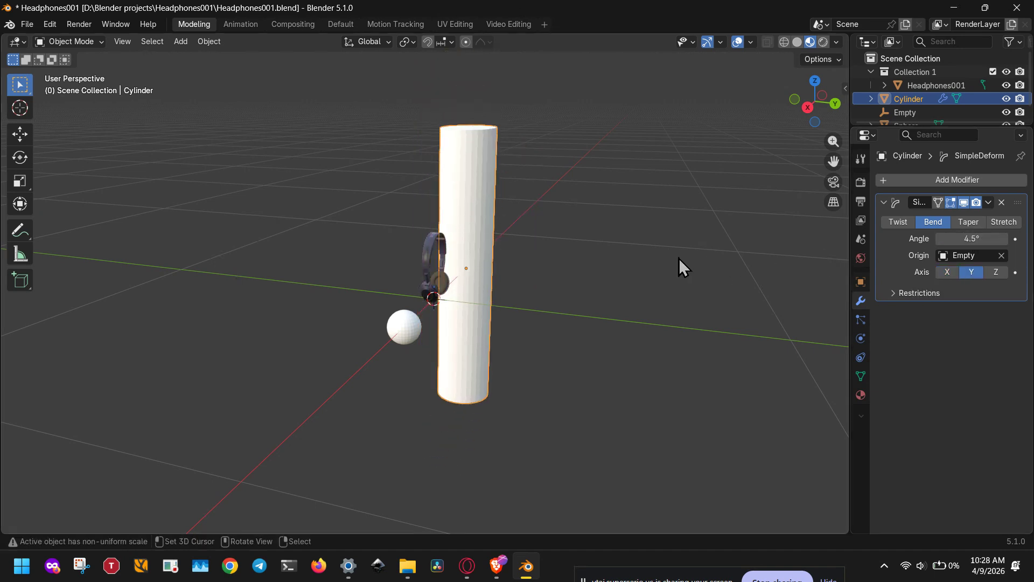
middle_drag(678, 258, 836, 249)
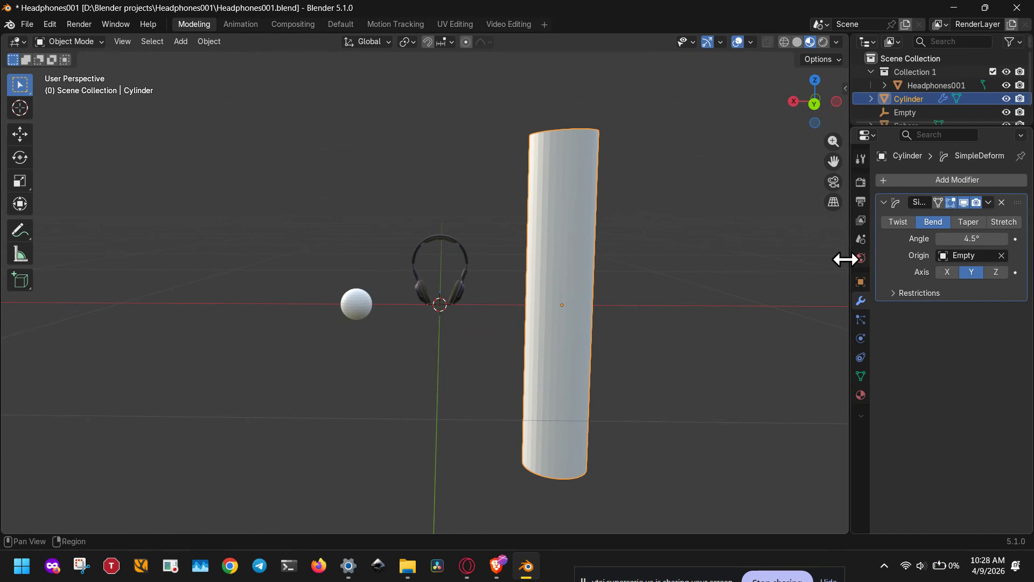
Add a Simple Deform modifier to the headphones.
click(459, 283)
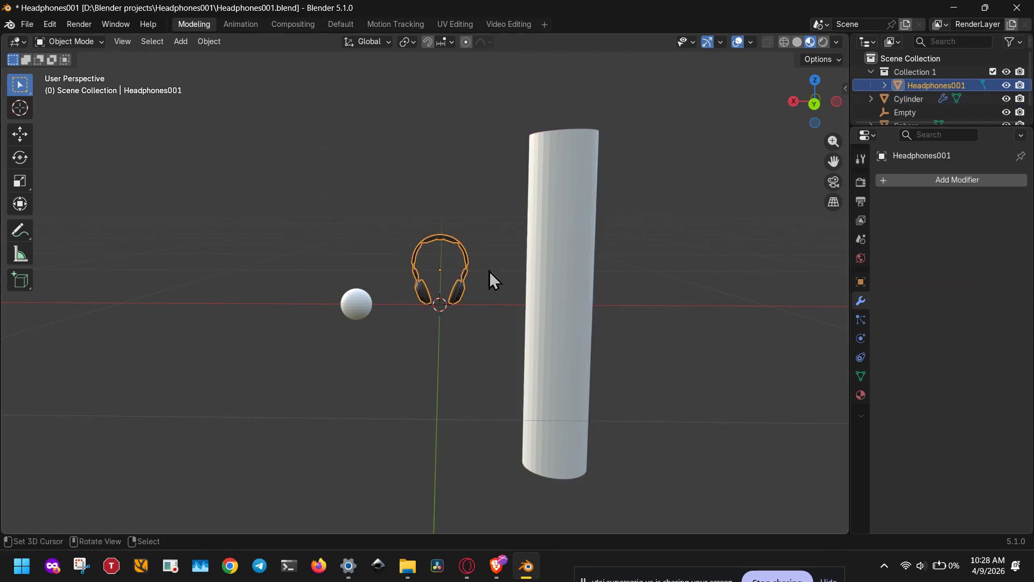
click(939, 183)
click(938, 186)
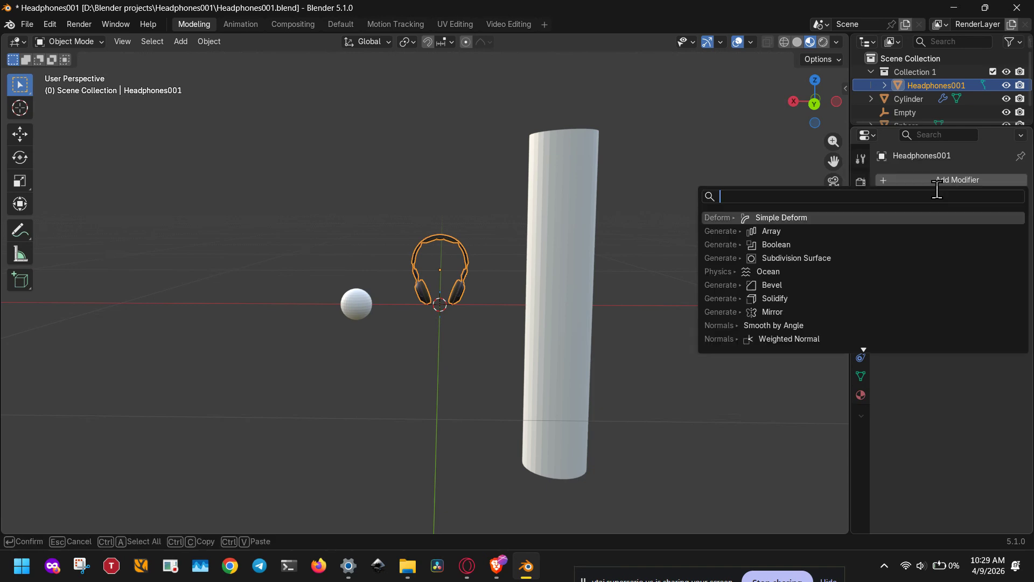
click(780, 223)
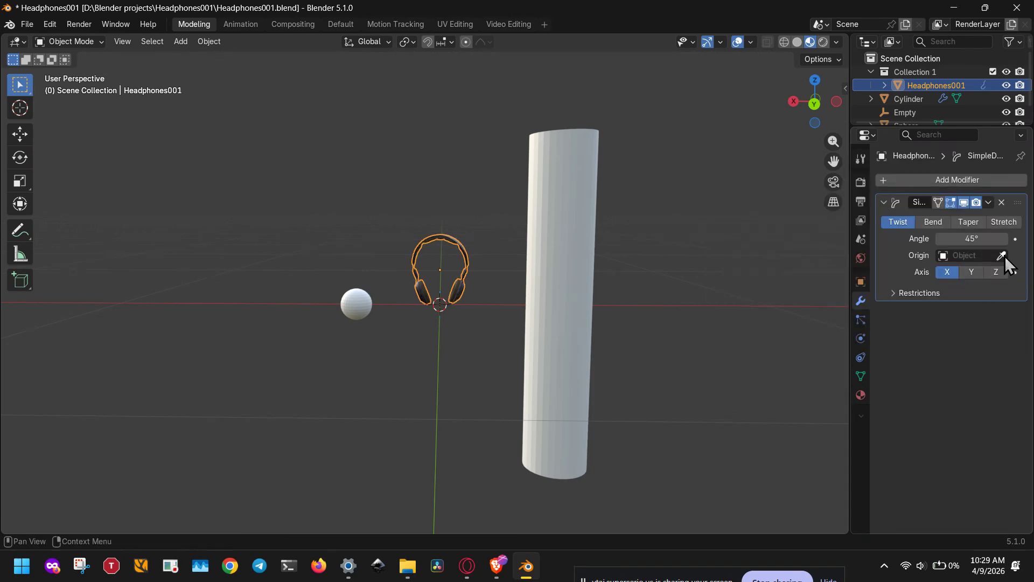
Select the small sphere and add a Lattice object at the world origin.
click(357, 305)
key(shift+a)
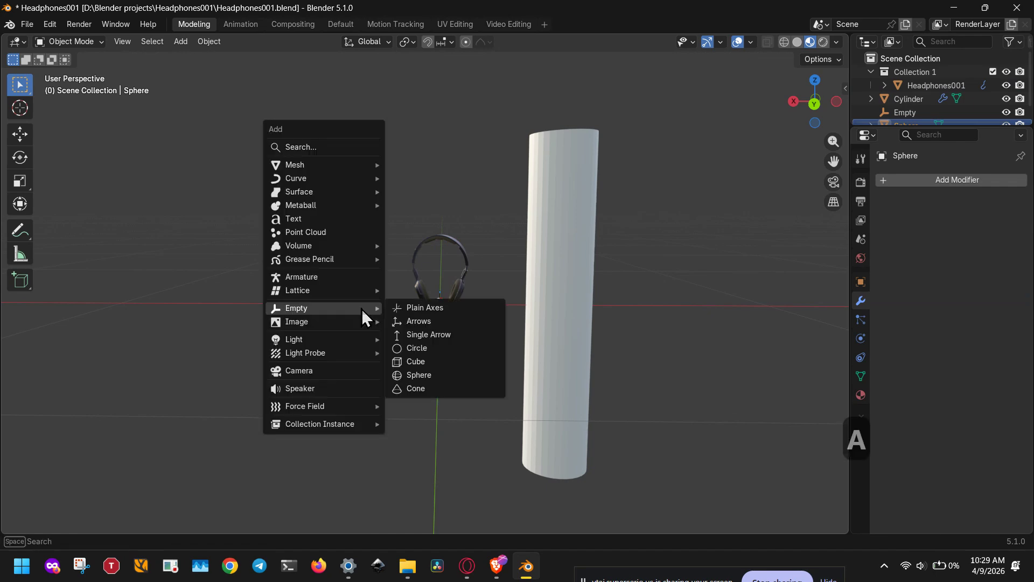
mouse_move(360, 291)
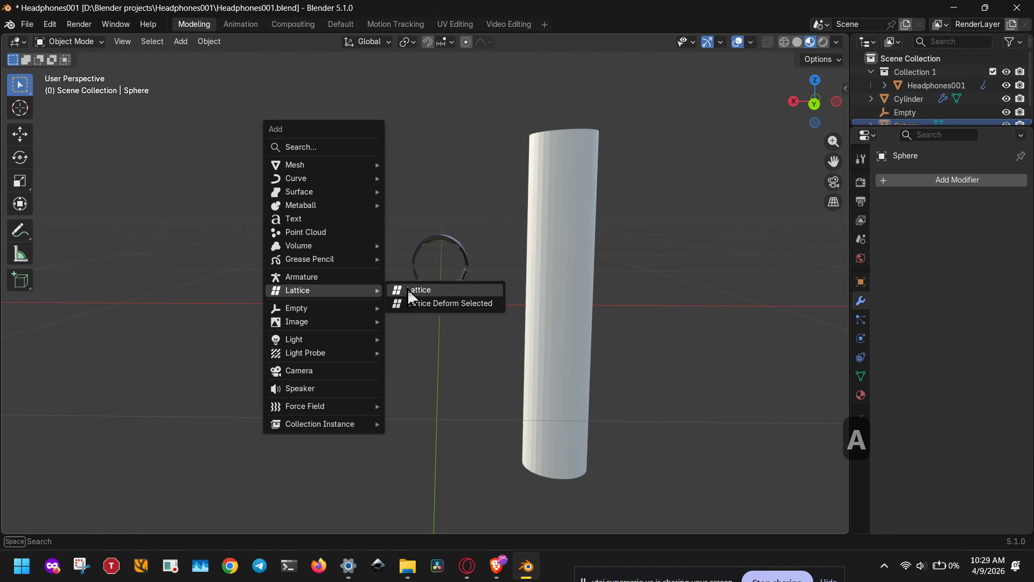
click(467, 296)
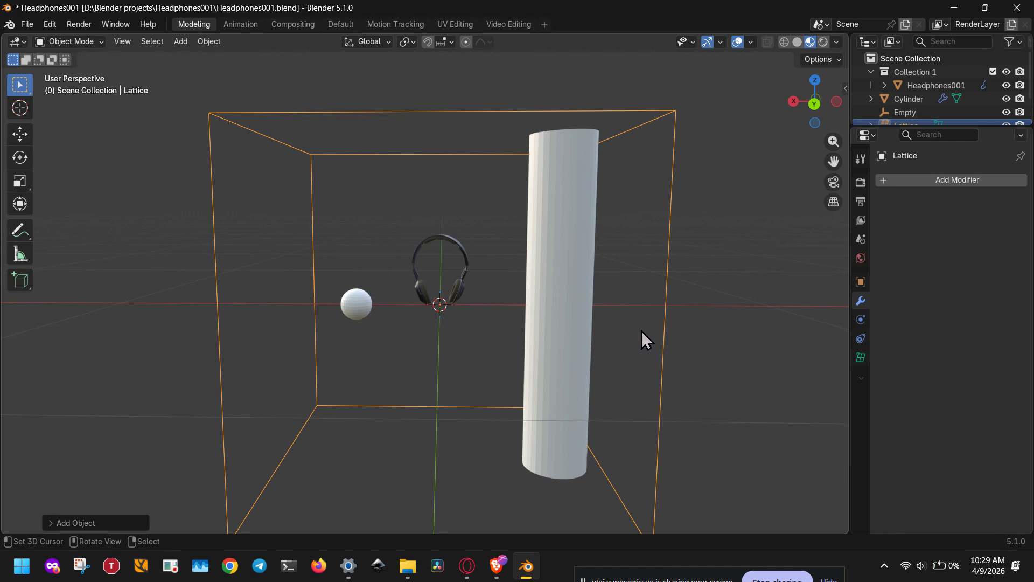
scroll(642, 331, down, 4)
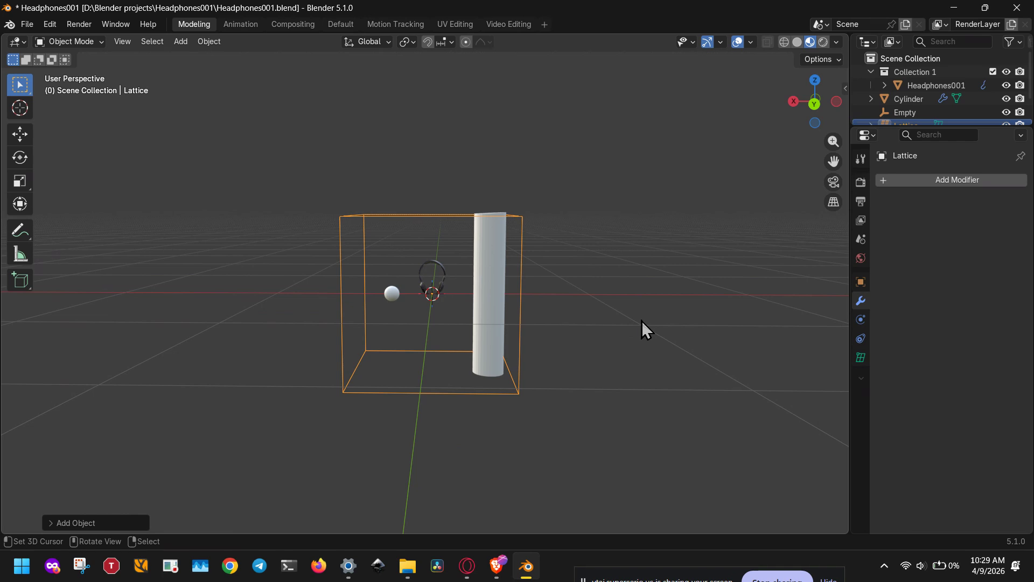
Scale all the lattice's control points down to about 0.21 and move them around the small sphere.
key(Tab)
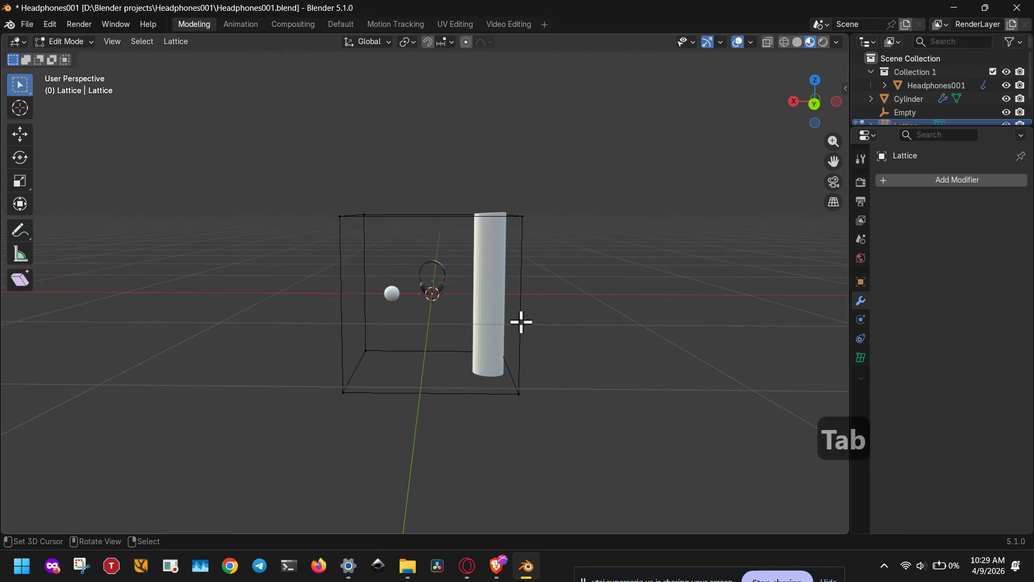
key(a)
key(s)
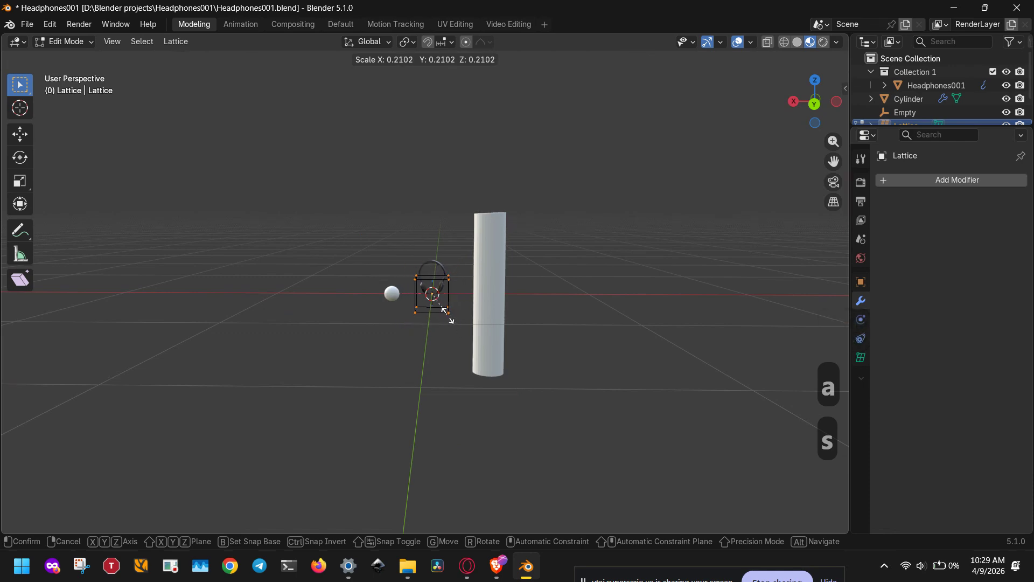
click(466, 328)
key(g)
click(407, 316)
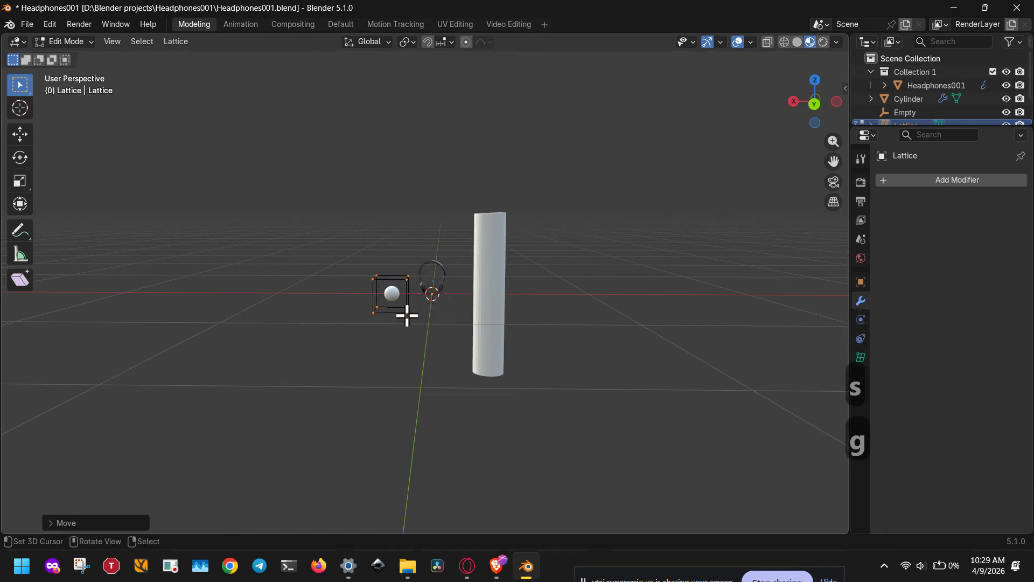
key(Tab)
mouse_move(405, 318)
middle_down()
mouse_move(594, 321)
mouse_move(409, 314)
mouse_move(399, 351)
mouse_move(402, 306)
middle_up()
scroll(411, 314, up, 5)
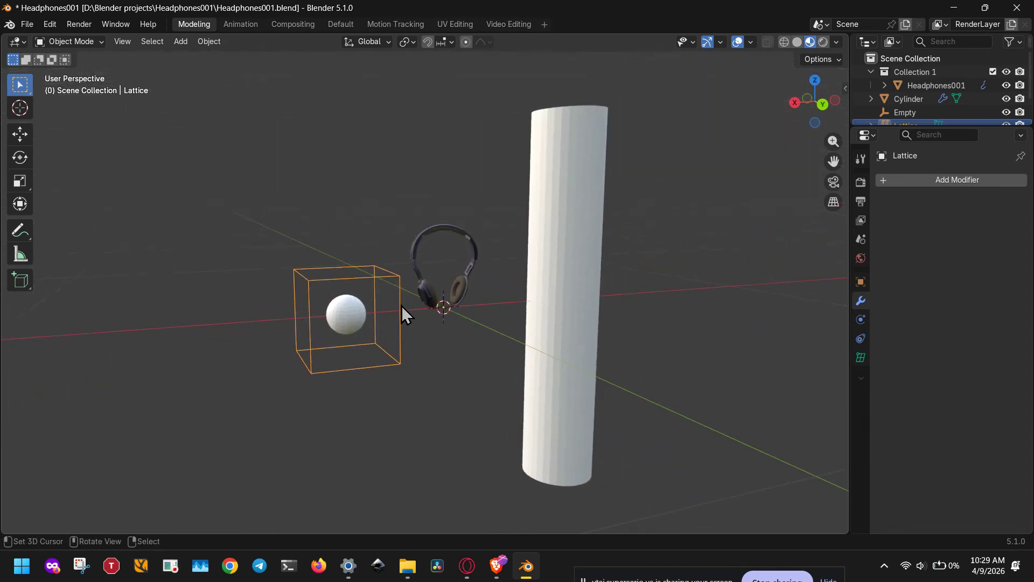
Add a Lattice modifier to the small sphere and set the lattice as its object.
click(411, 363)
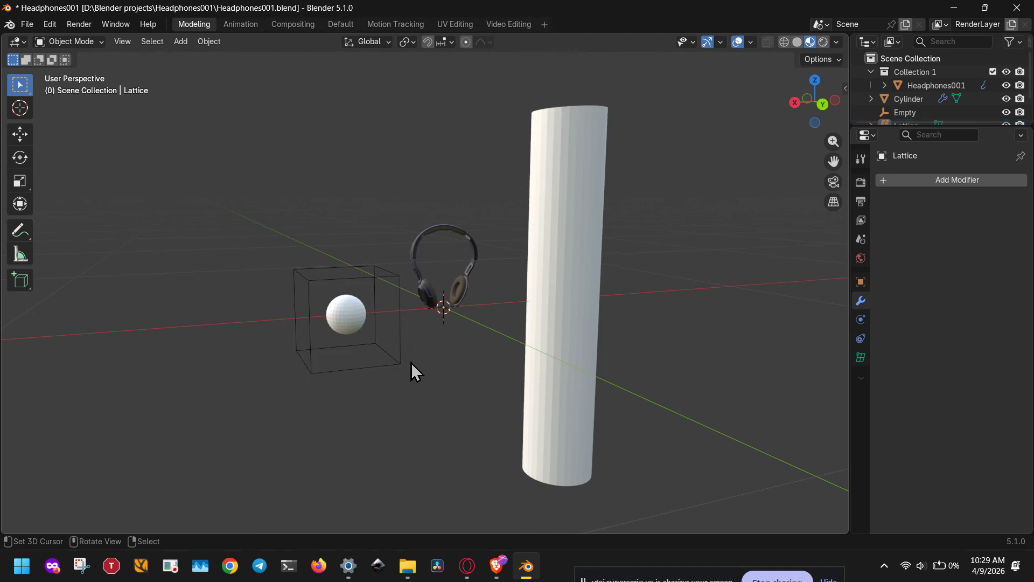
click(358, 315)
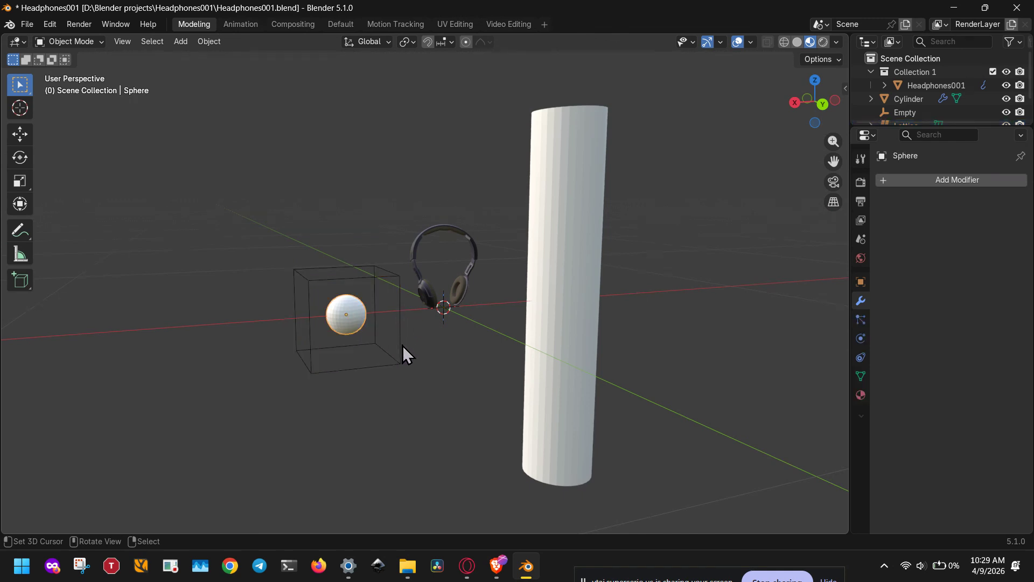
click(915, 180)
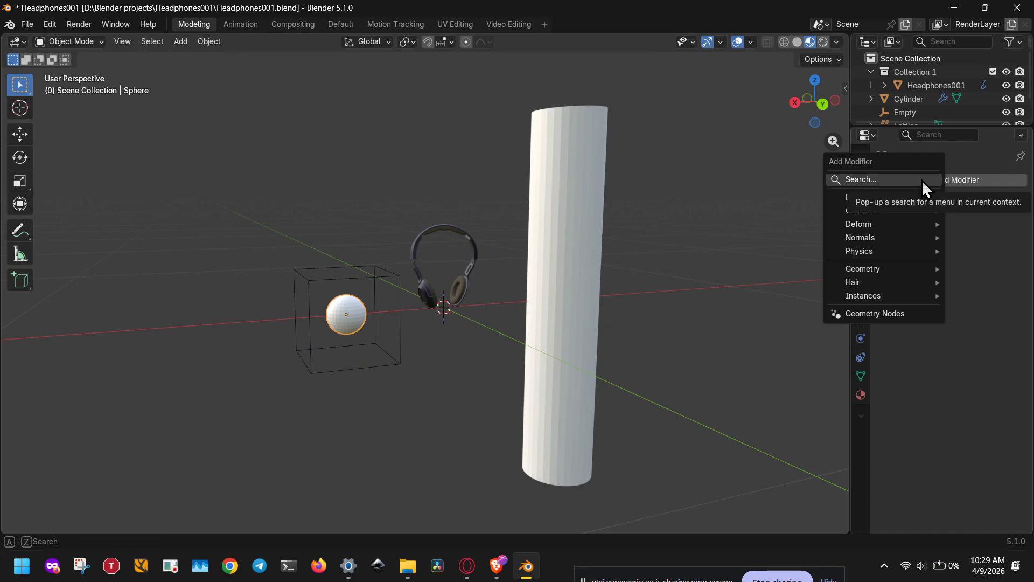
click(922, 180)
text(latt)
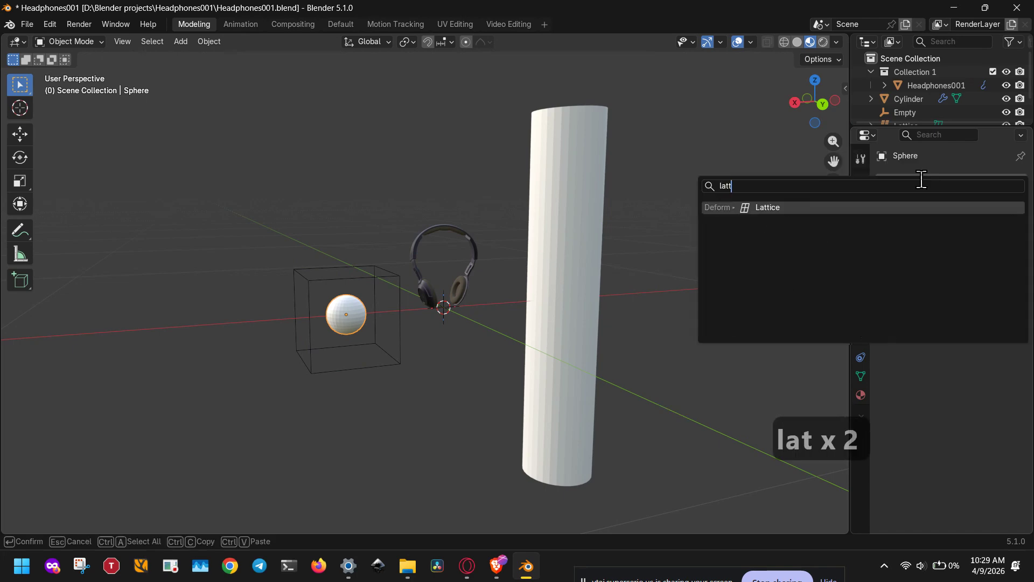
click(795, 207)
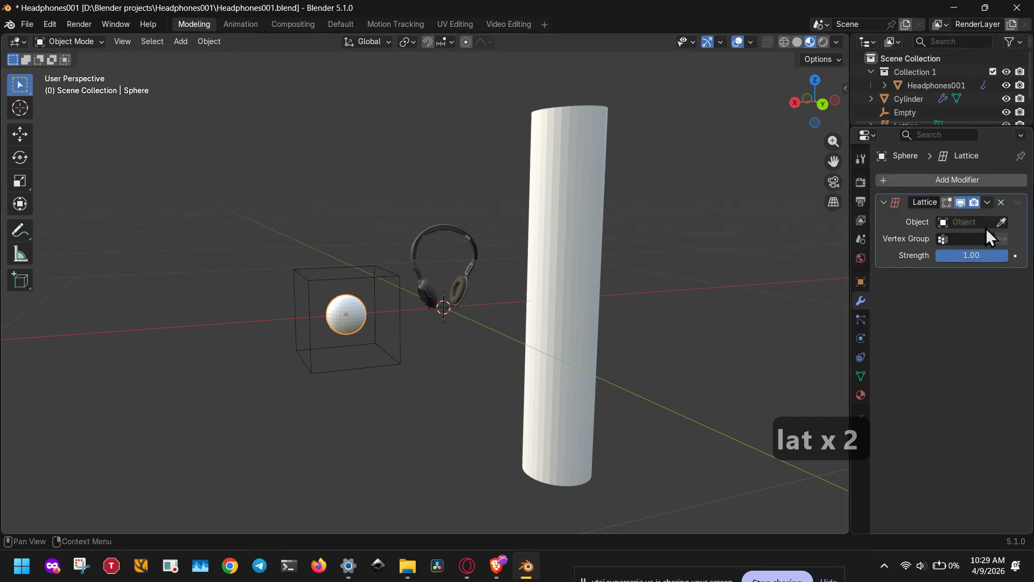
click(1001, 222)
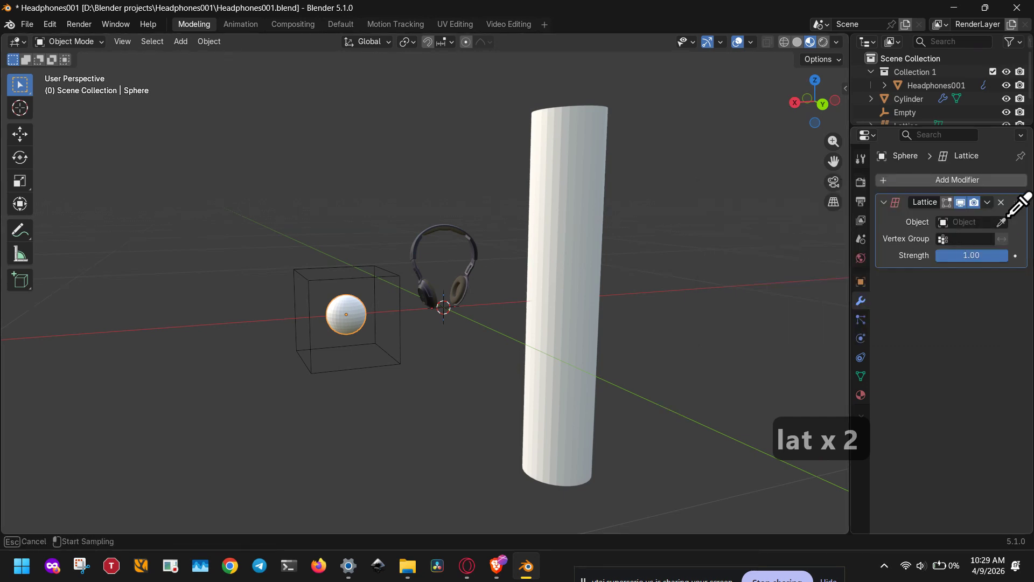
click(294, 273)
Enlarge all the lattice's control points until the cage surrounds the sphere, headphones and cylinder.
middle_drag(354, 347, 320, 349)
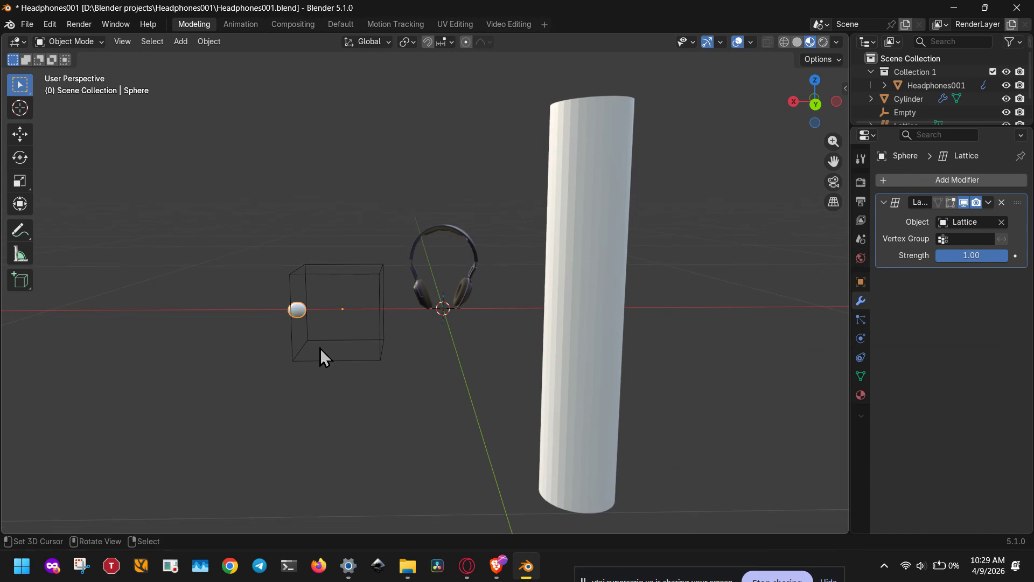
click(340, 358)
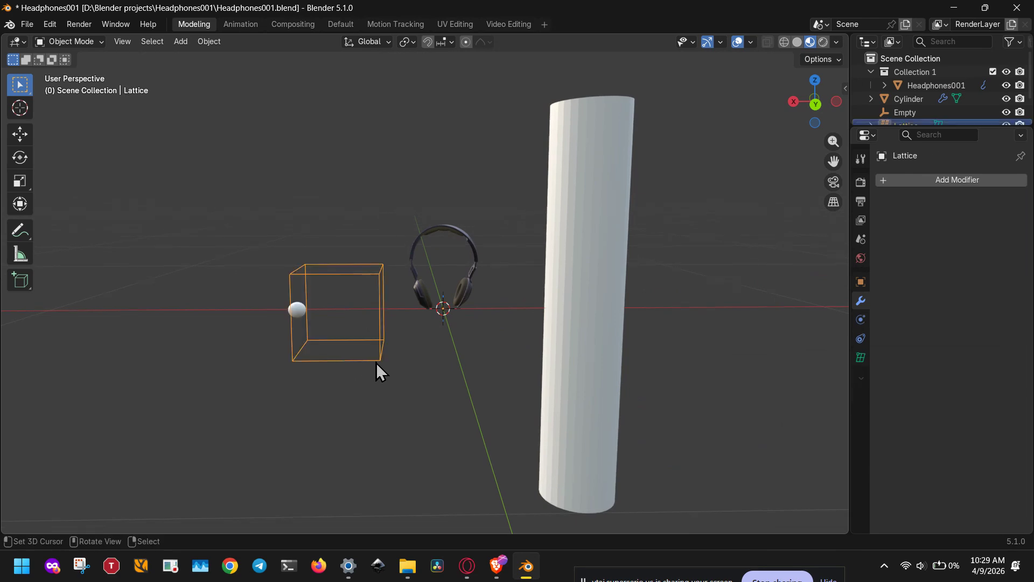
middle_drag(375, 363, 389, 353)
key(Tab)
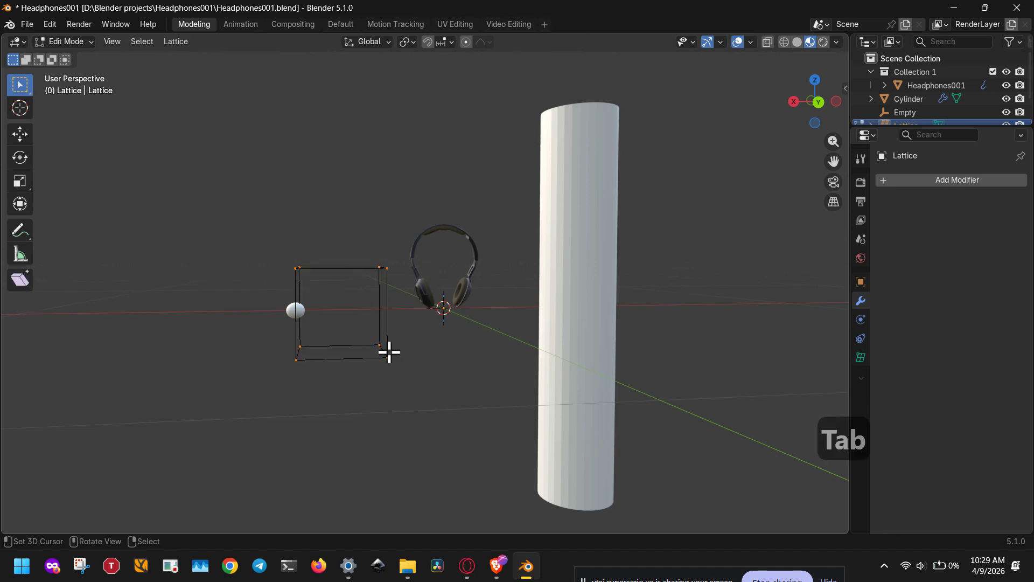
scroll(377, 382, up, 4)
scroll(377, 383, down, 8)
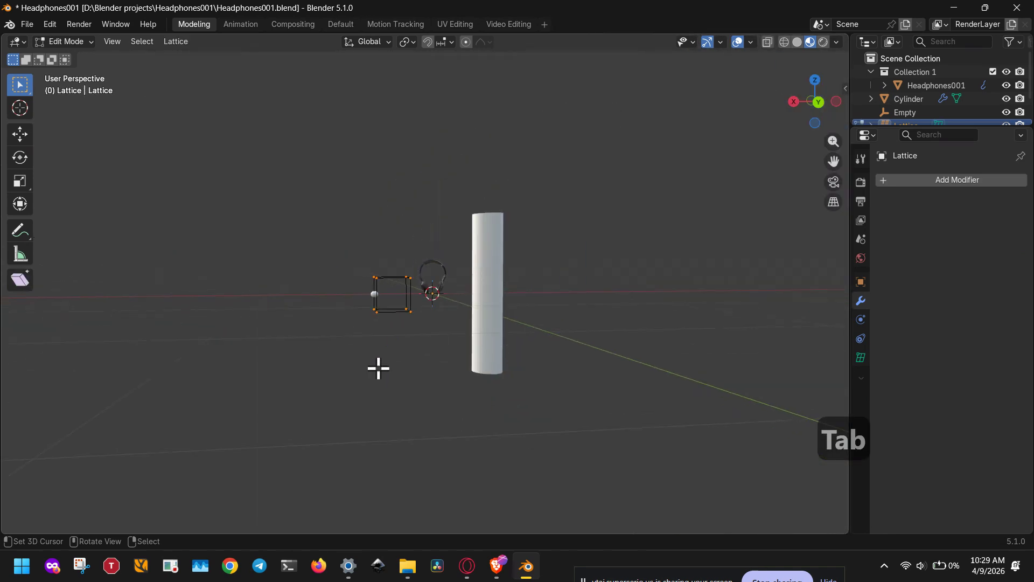
middle_drag(378, 368, 434, 377)
scroll(411, 374, up, 2)
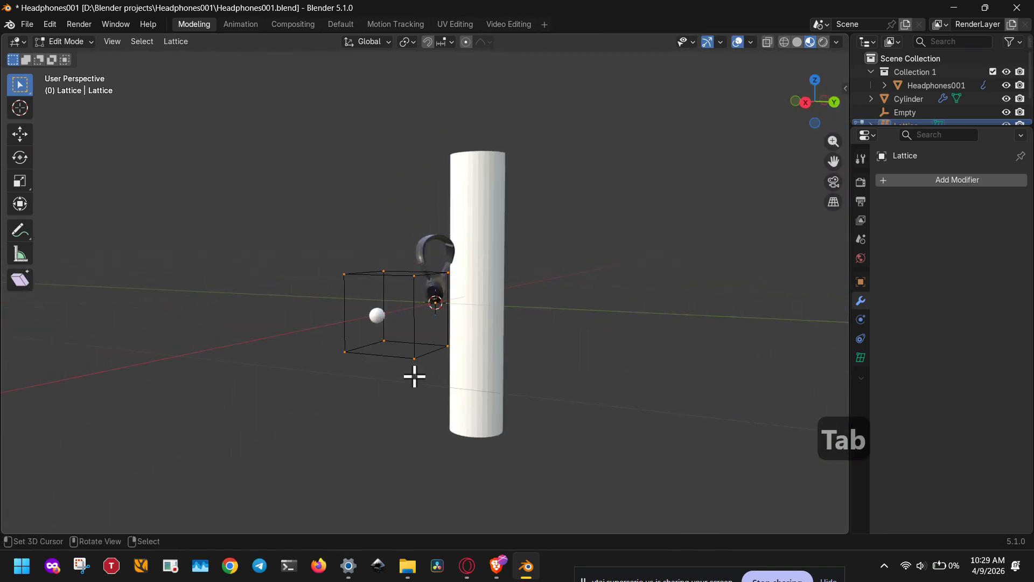
key(s)
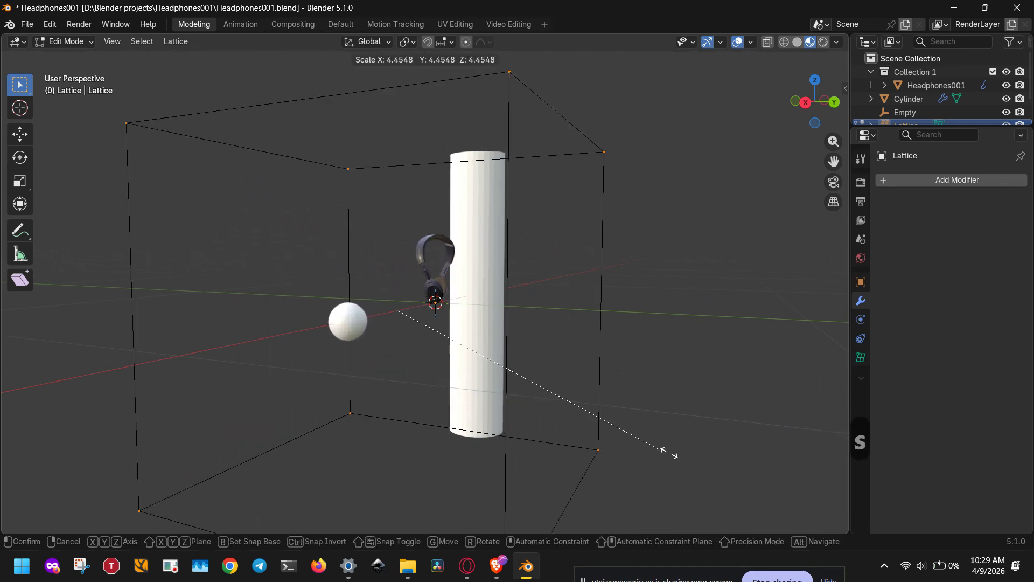
click(637, 447)
scroll(603, 430, down, 4)
scroll(570, 411, down, 3)
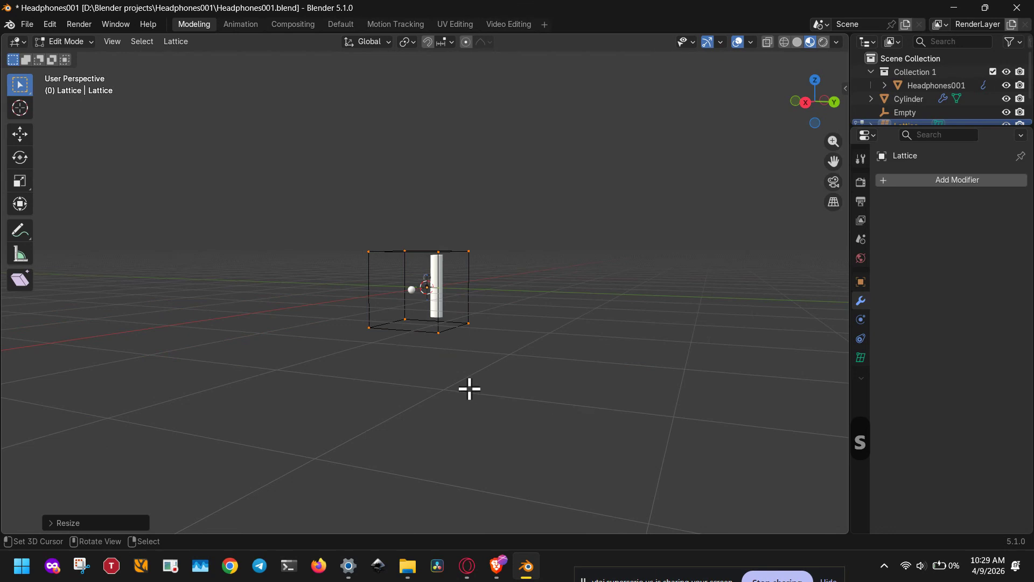
scroll(469, 388, up, 4)
Pull one upper corner point of the lattice upward to test how it deforms the sphere.
middle_drag(433, 391, 341, 333)
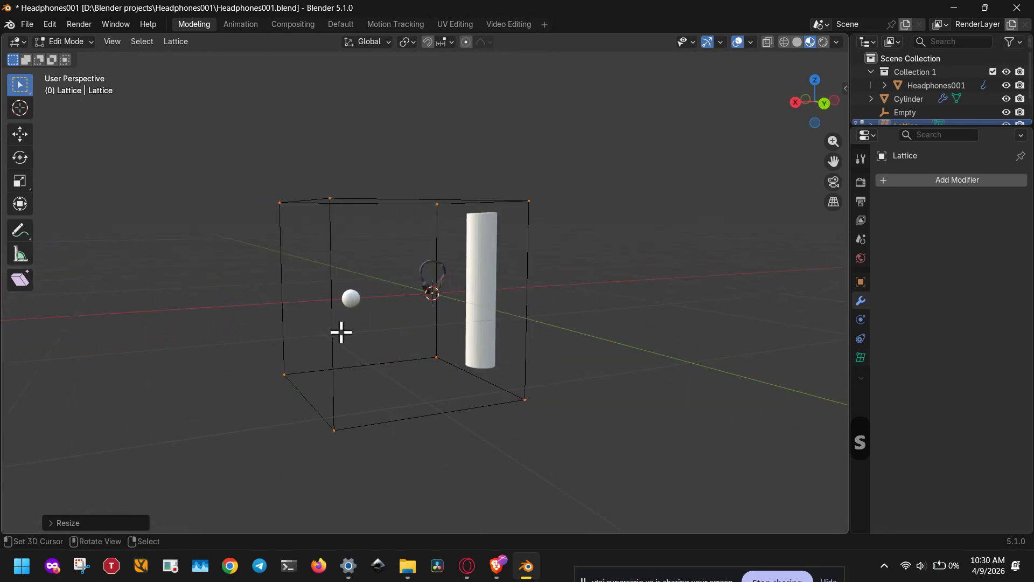
click(352, 297)
drag(330, 197, 323, 82)
middle_drag(312, 256, 451, 356)
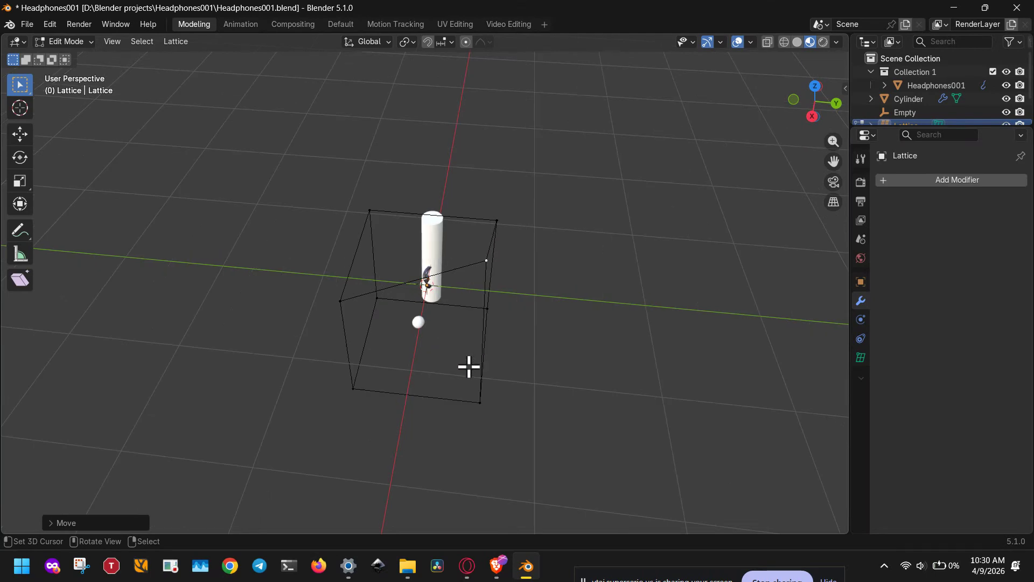
middle_drag(503, 302, 554, 288)
Select the two points of the raised corner's vertical edge and scale them about 3.5 times to stretch the sphere.
key(2)
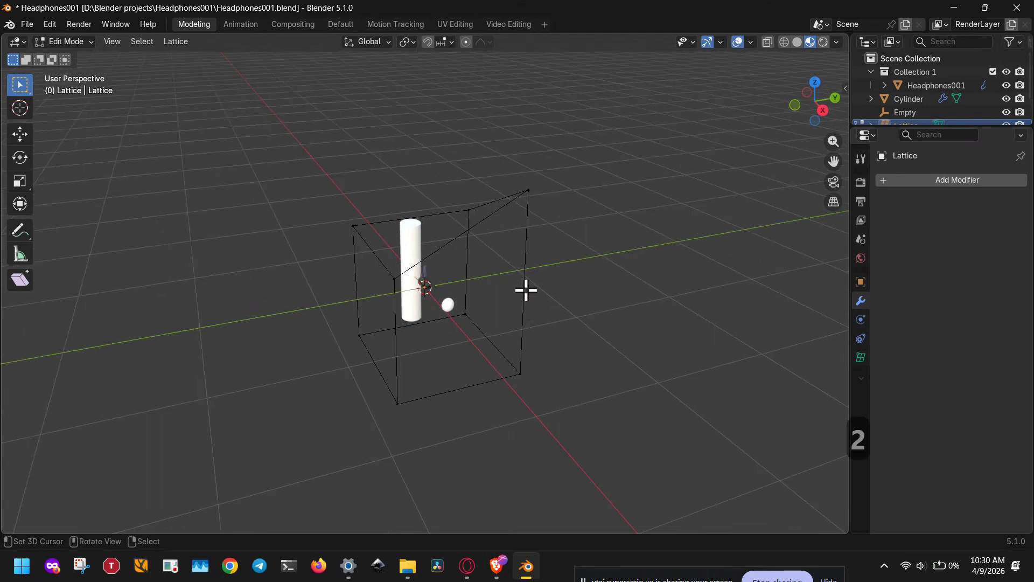
drag(545, 161, 602, 148)
key(2)
key(s)
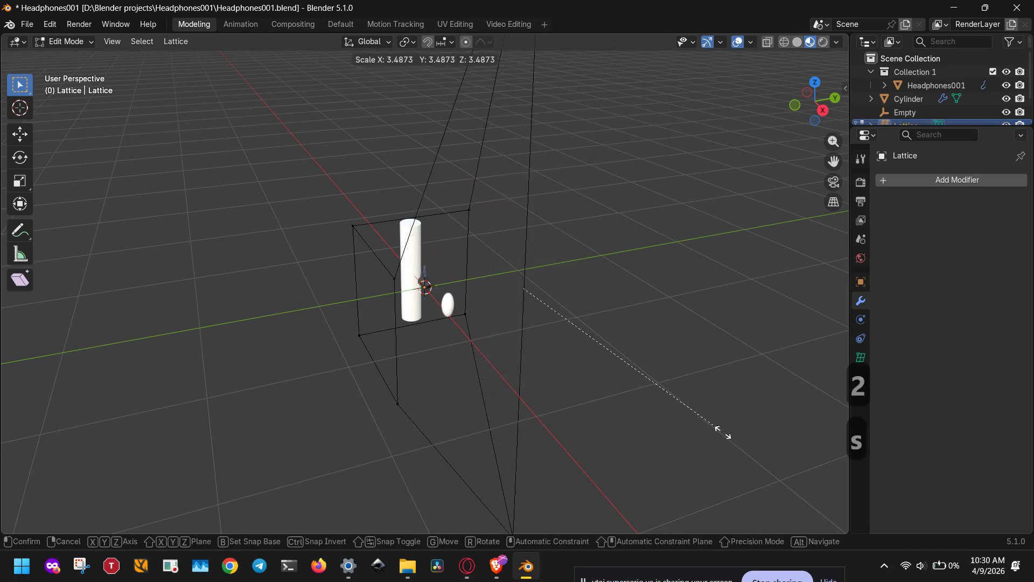
click(733, 438)
scroll(503, 365, up, 4)
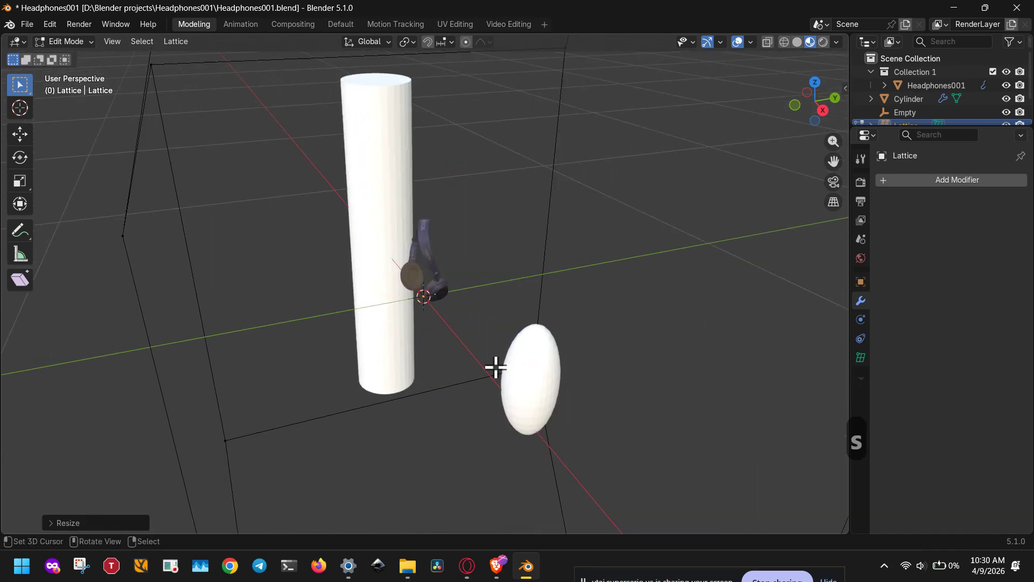
scroll(494, 365, down, 8)
scroll(413, 360, up, 14)
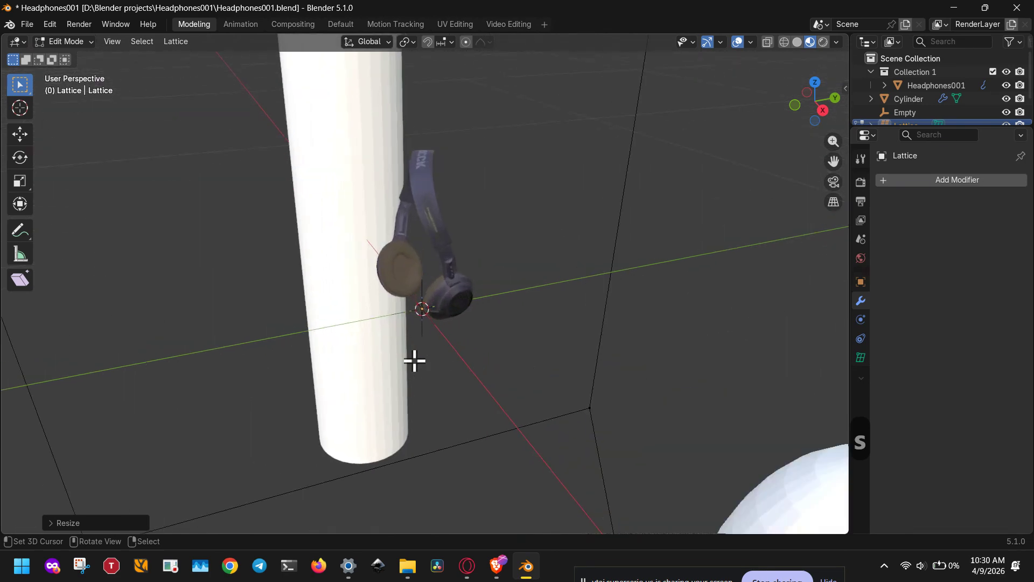
middle_drag(413, 361, 523, 346)
Undo the test scaling and moving of the lattice's corner points.
key(ctrl+z)
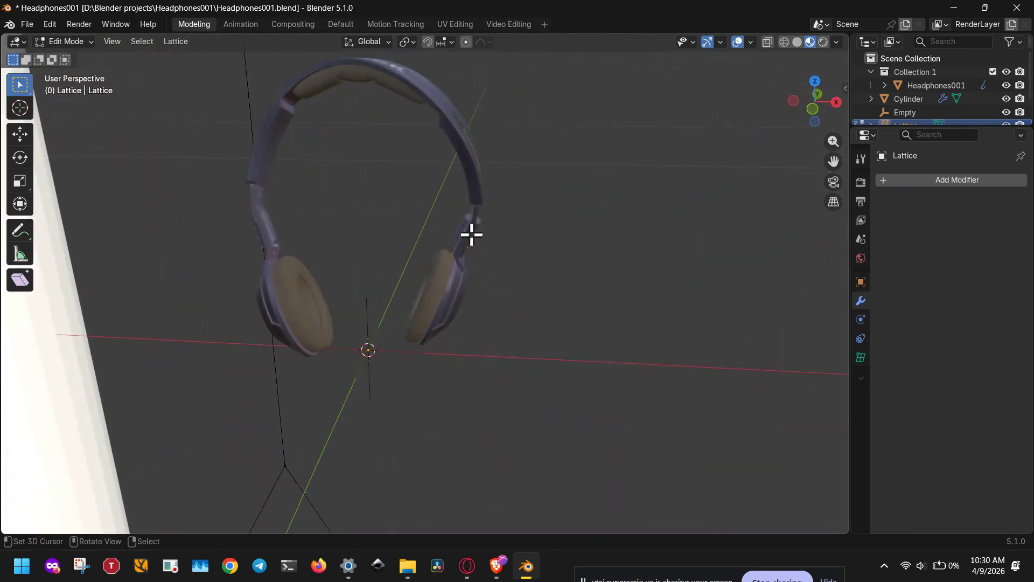
scroll(447, 330, down, 7)
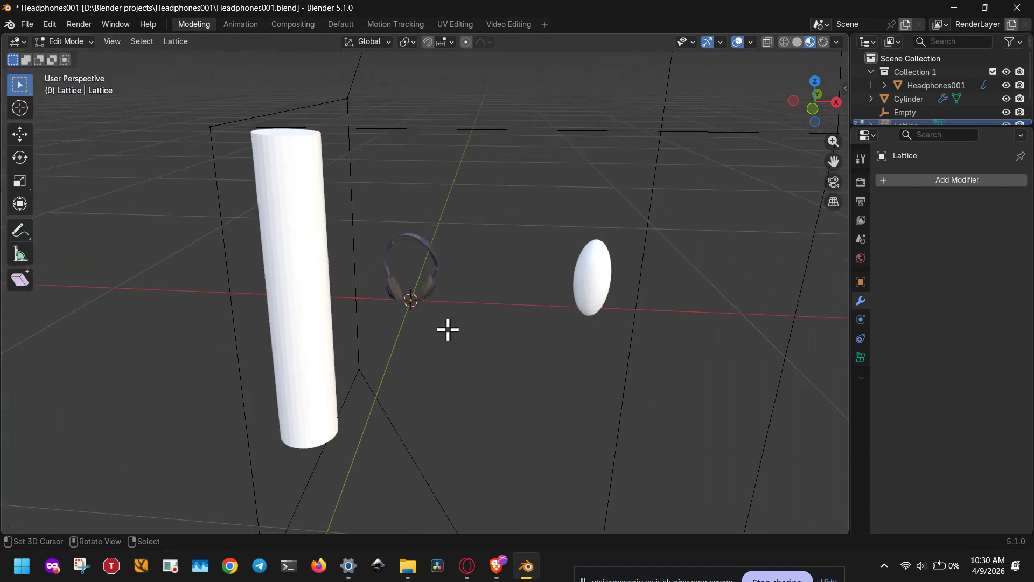
key(ctrl+z)
key(ctrl+z)
key(ctrl+z)
key(ctrl+z)
key(ctrl+z)
key(ctrl+z)
key(ctrl+z)
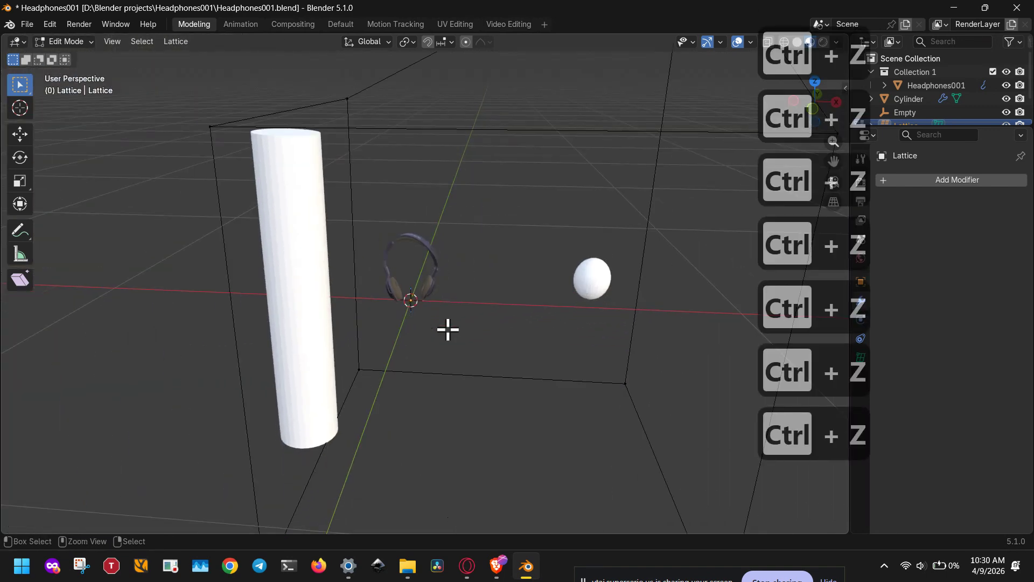
key(ctrl+z)
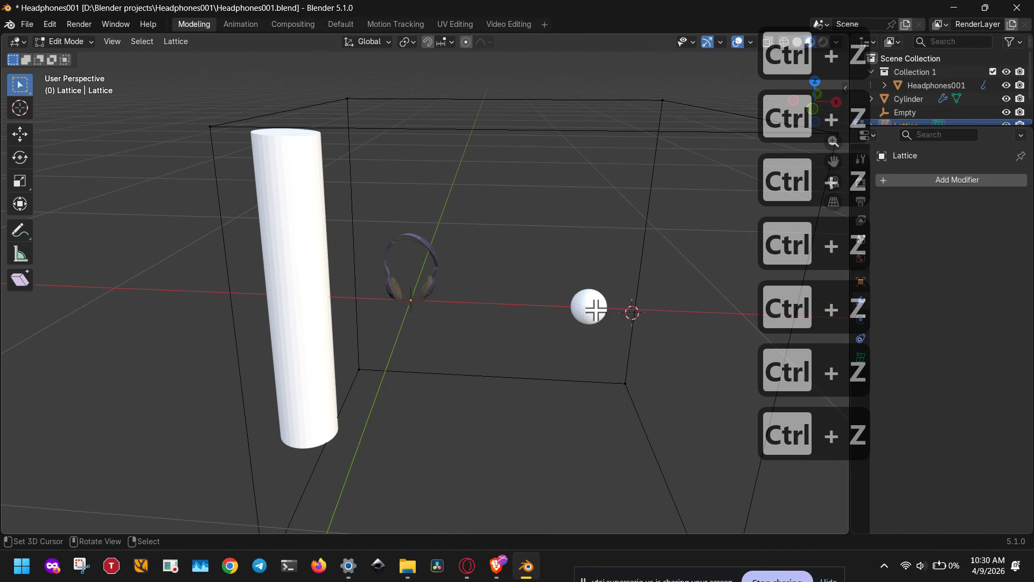
Leave lattice editing, delete the small sphere and select the headphones.
key(Tab)
click(578, 310)
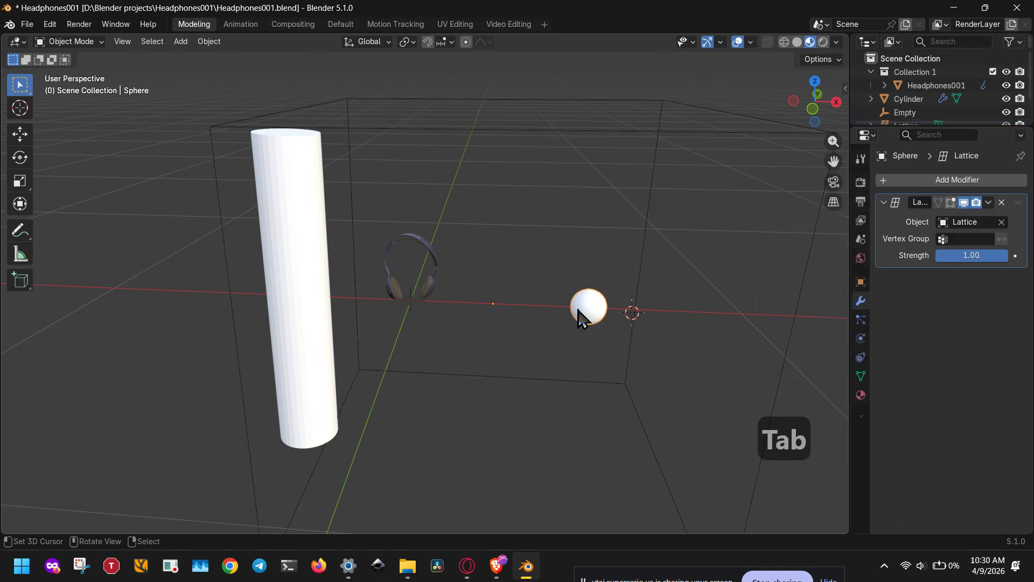
key(x)
click(577, 309)
click(435, 288)
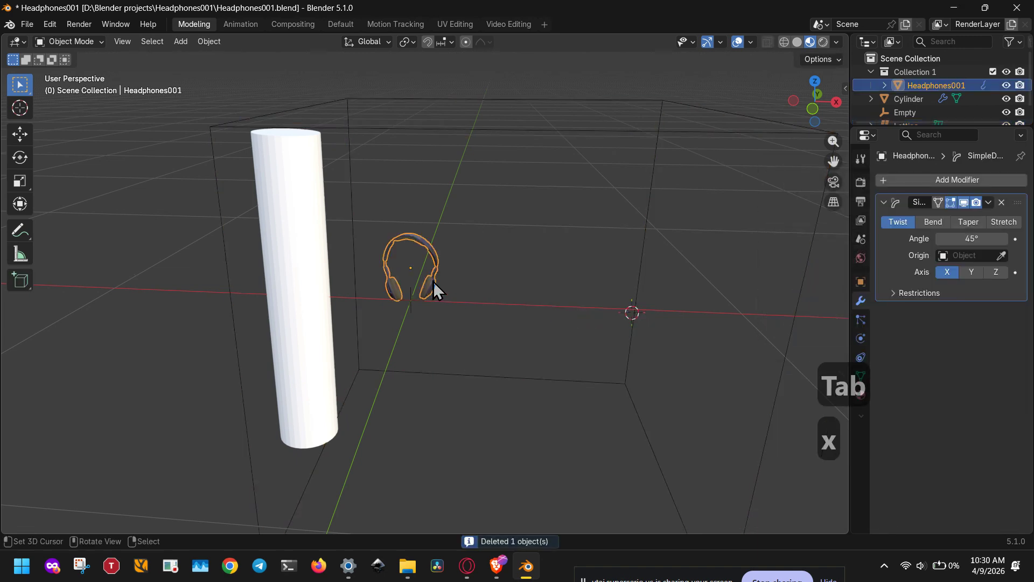
click(1002, 255)
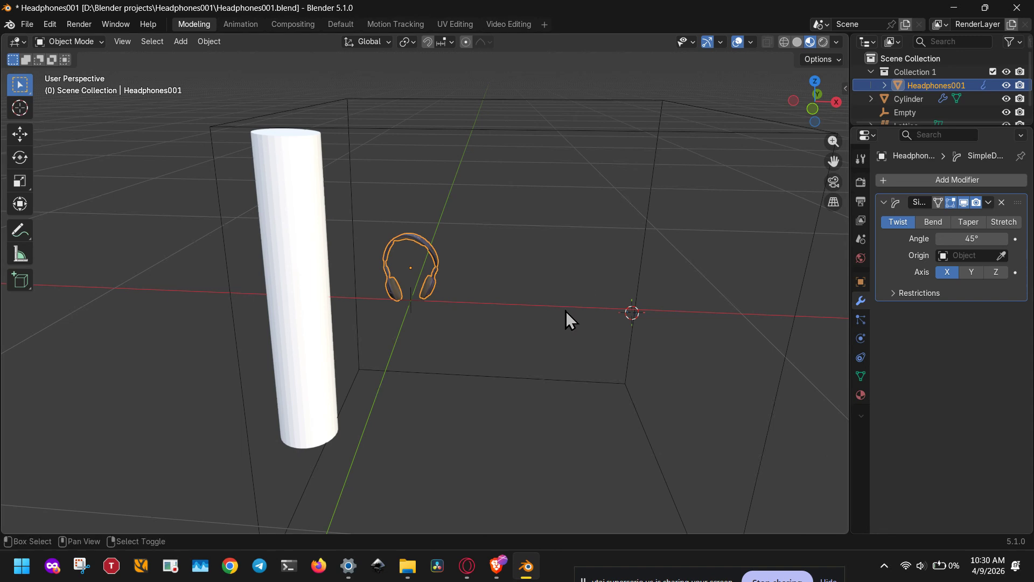
Add a UV sphere at the 3D cursor and scale it to 0.1.
key(shift+a)
mouse_move(528, 186)
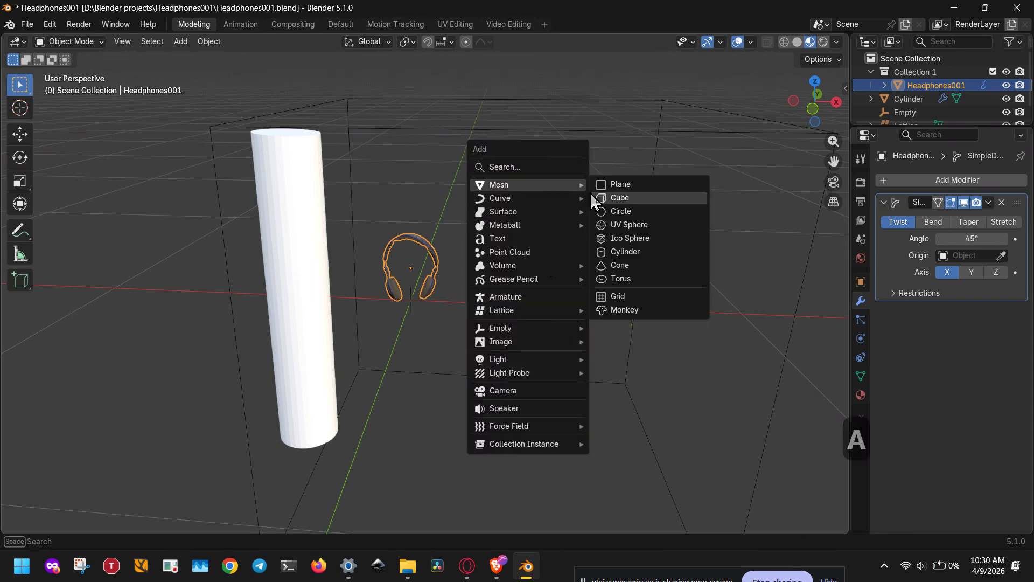
click(622, 224)
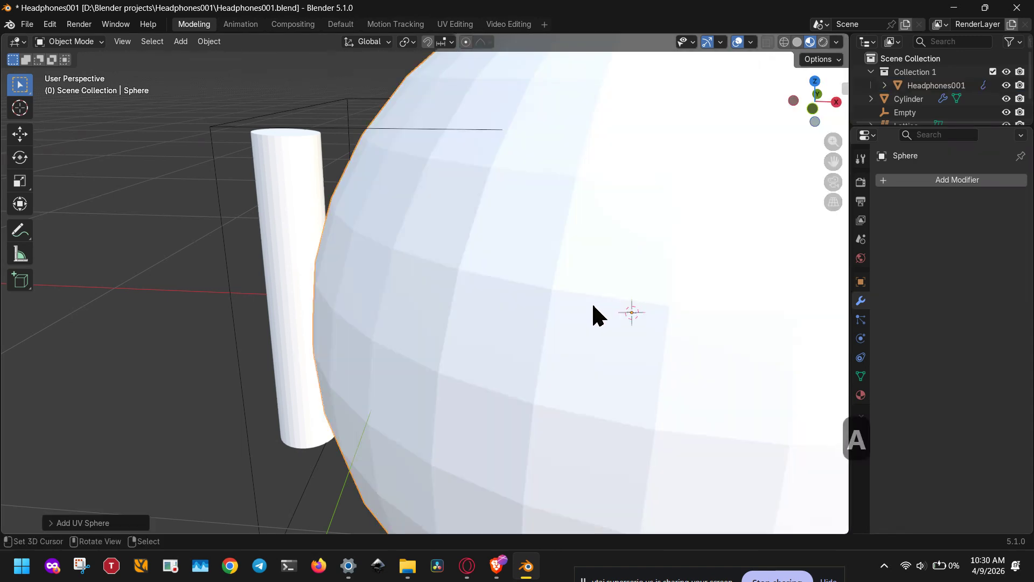
text(s.1)
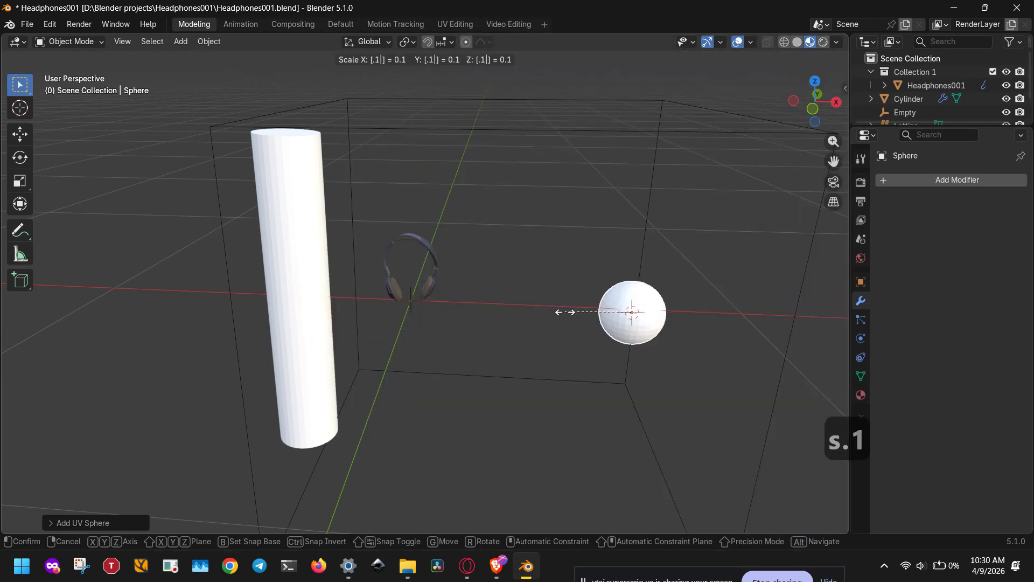
key(Return)
Set the new sphere as the origin object of the headphones' Simple Deform modifier.
click(434, 284)
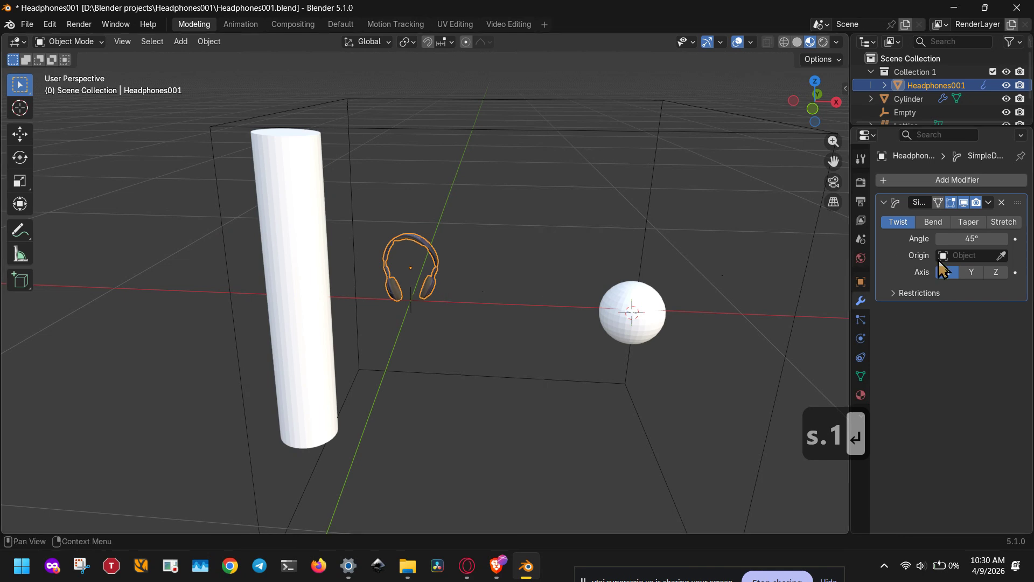
click(1000, 255)
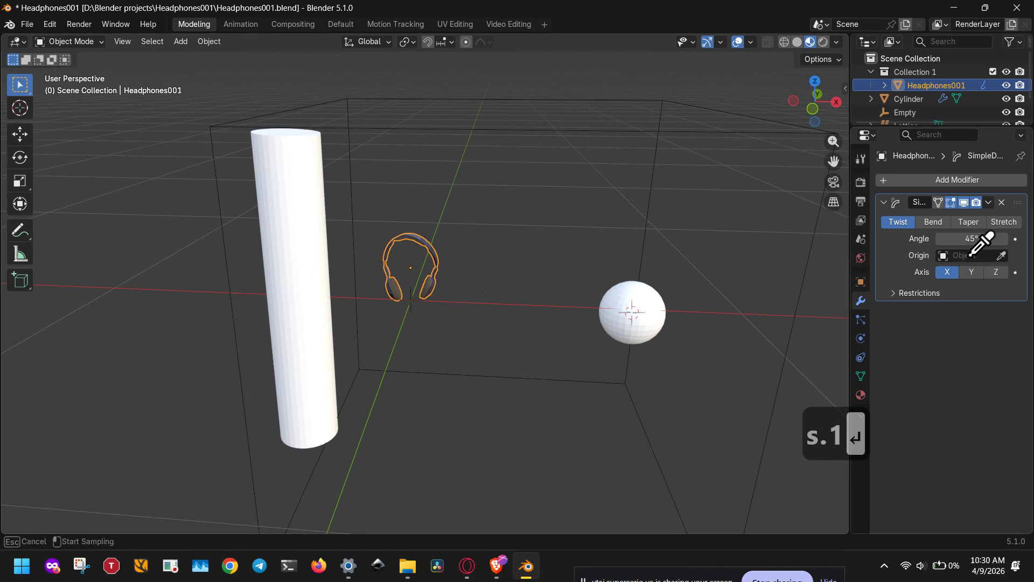
click(650, 323)
Switch the headphones' Simple Deform to Bend with an angle of about 79° around the Y axis.
click(944, 222)
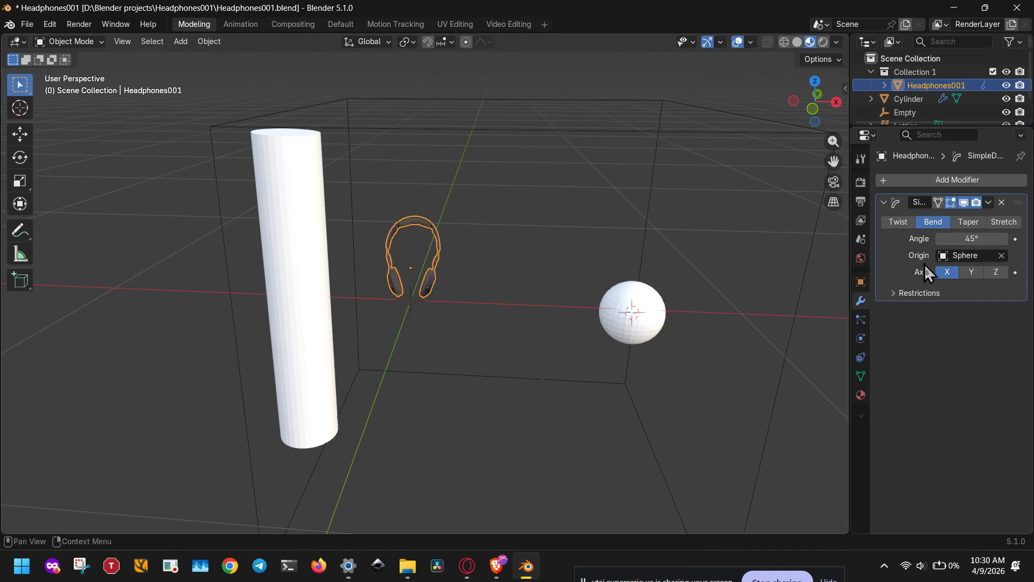
mouse_move(948, 238)
mouse_down()
mouse_move(1023, 238)
mouse_move(958, 238)
mouse_up()
click(972, 273)
scroll(697, 257, down, 5)
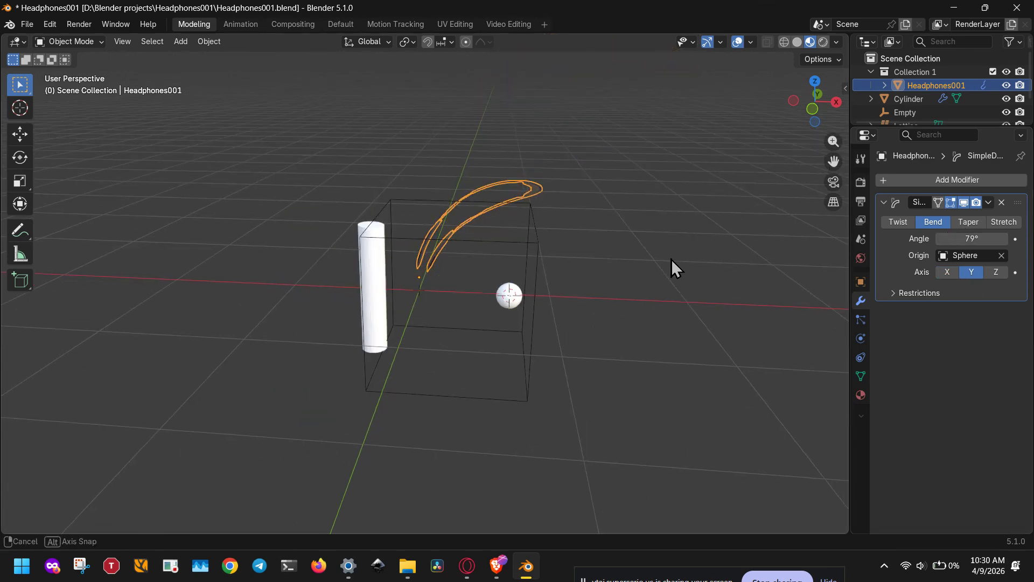
middle_drag(671, 260, 445, 267)
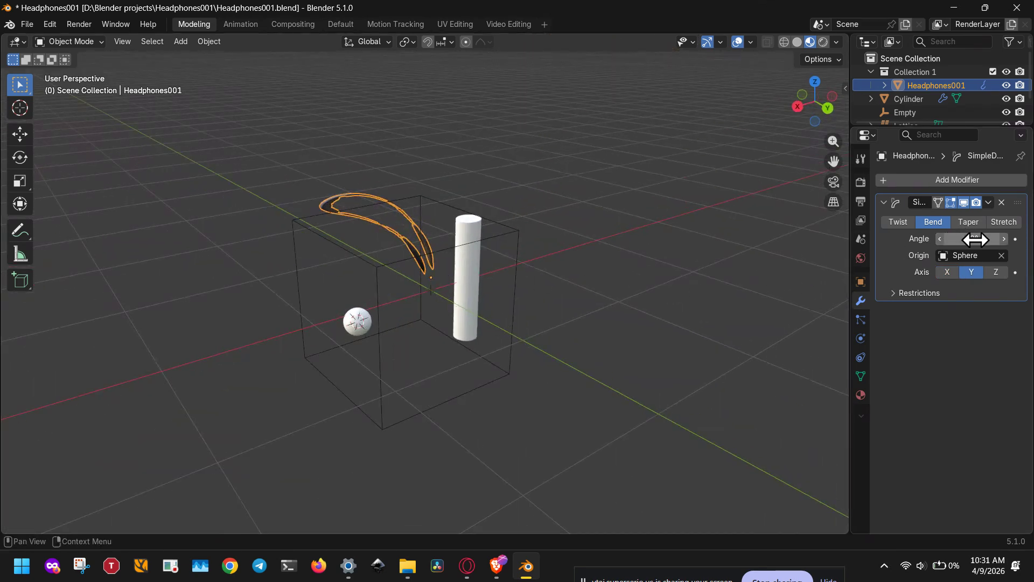